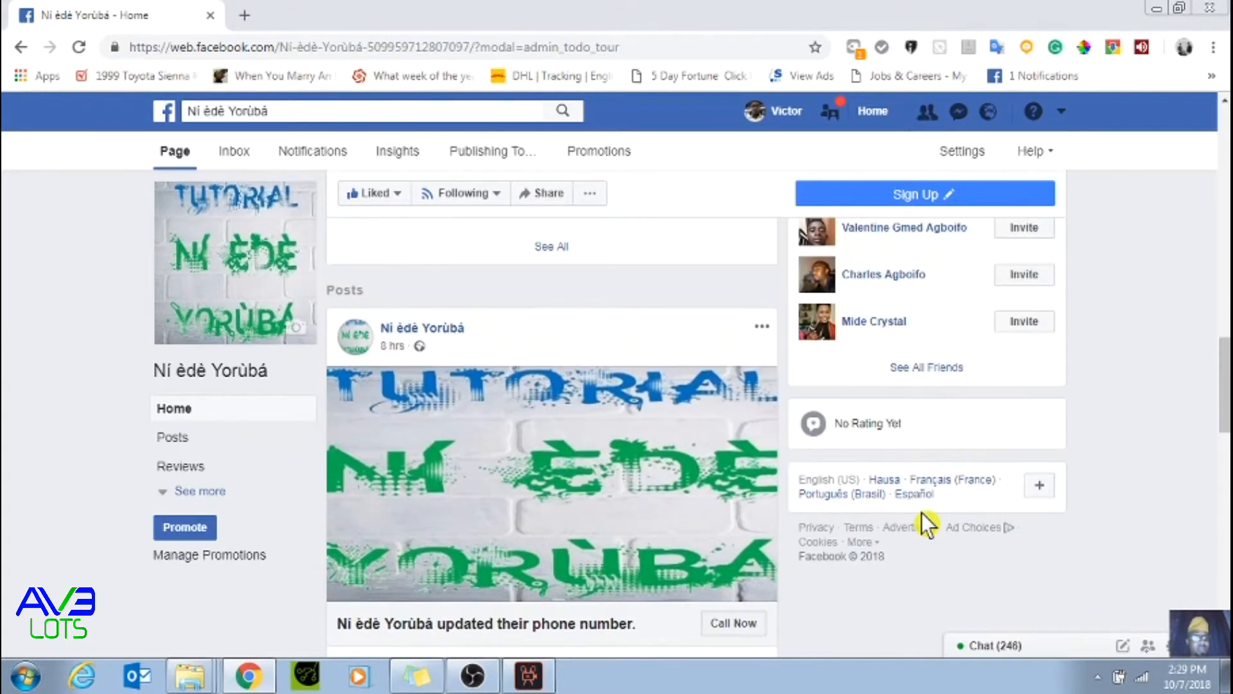
- Start boosting the page's post about the updated phone number
scroll(928, 523, down, 1)
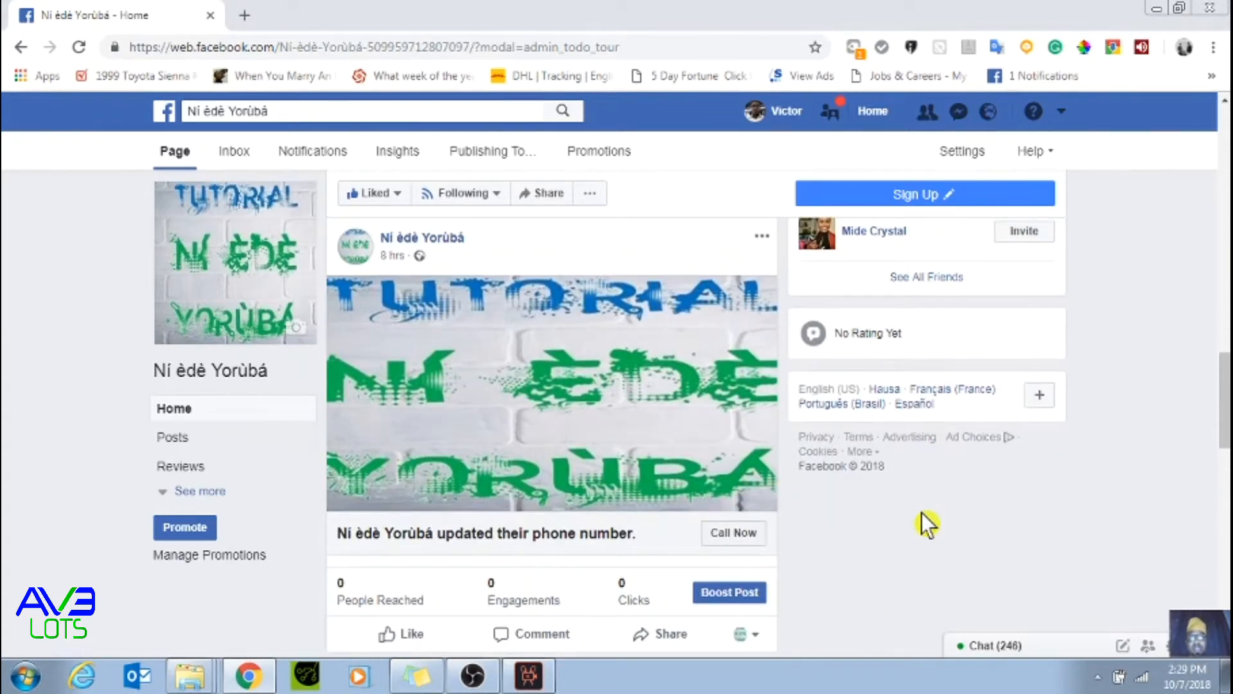
scroll(1065, 513, down, 1)
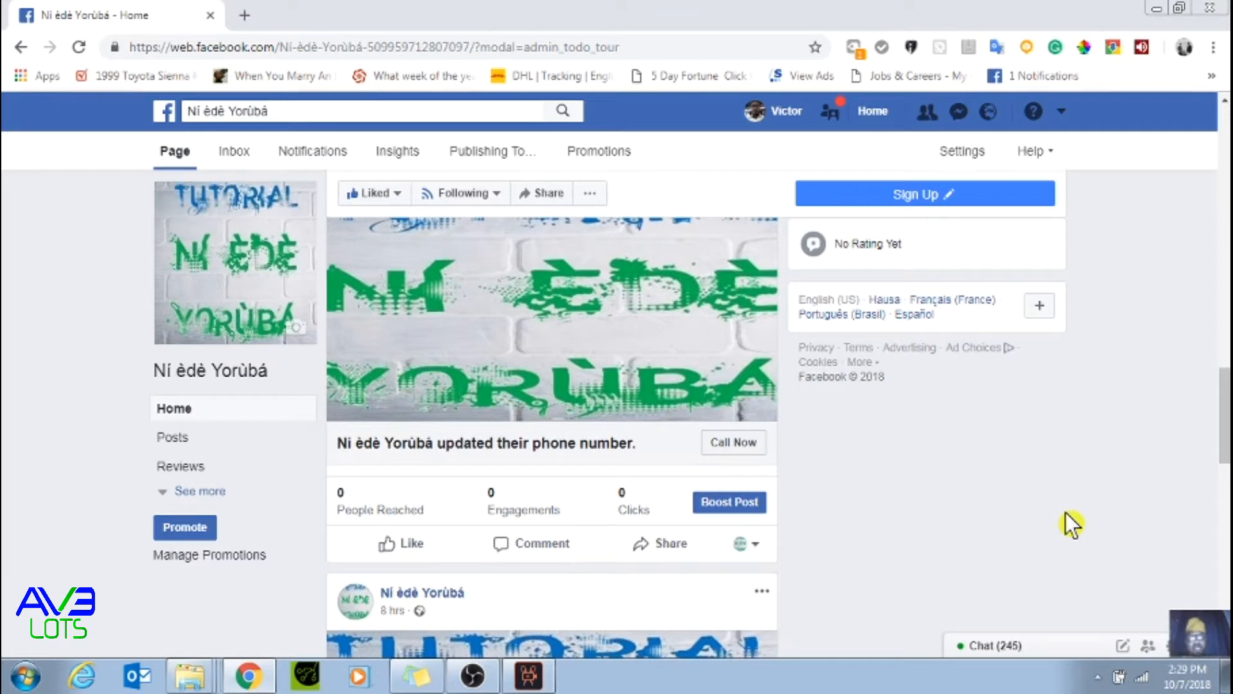
scroll(1012, 517, up, 1)
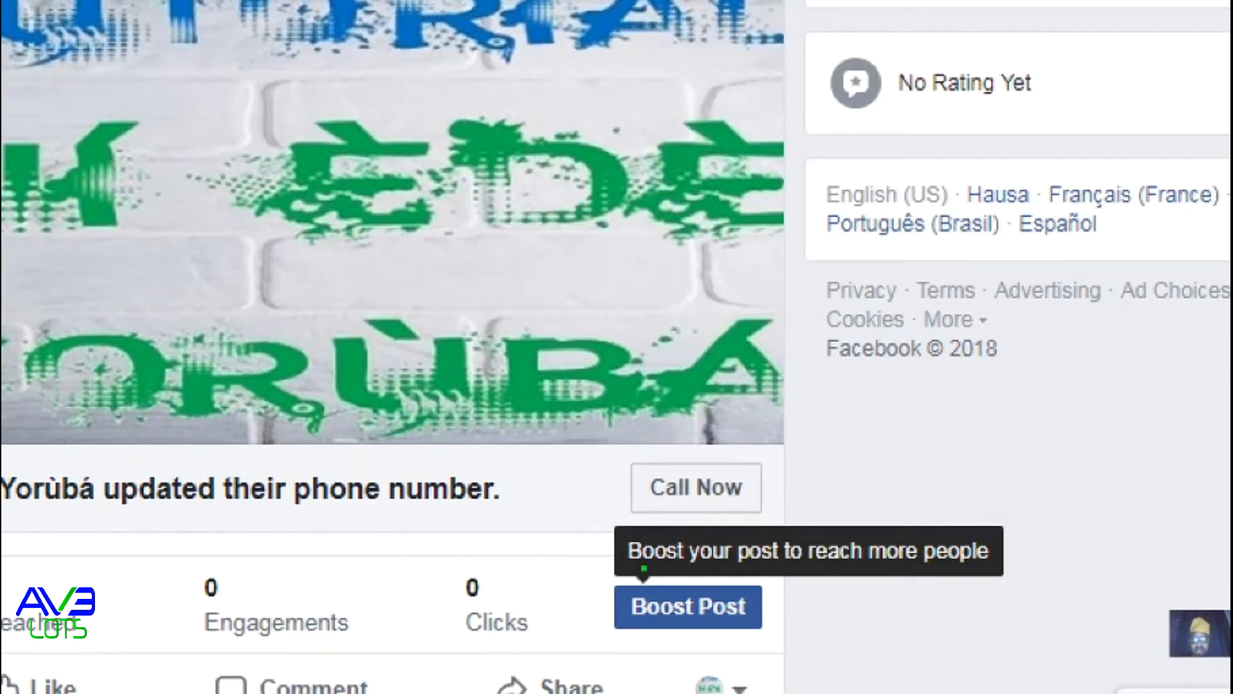
mouse_move(607, 581)
mouse_down()
mouse_move(664, 673)
mouse_move(674, 530)
mouse_move(570, 578)
mouse_move(596, 604)
mouse_up()
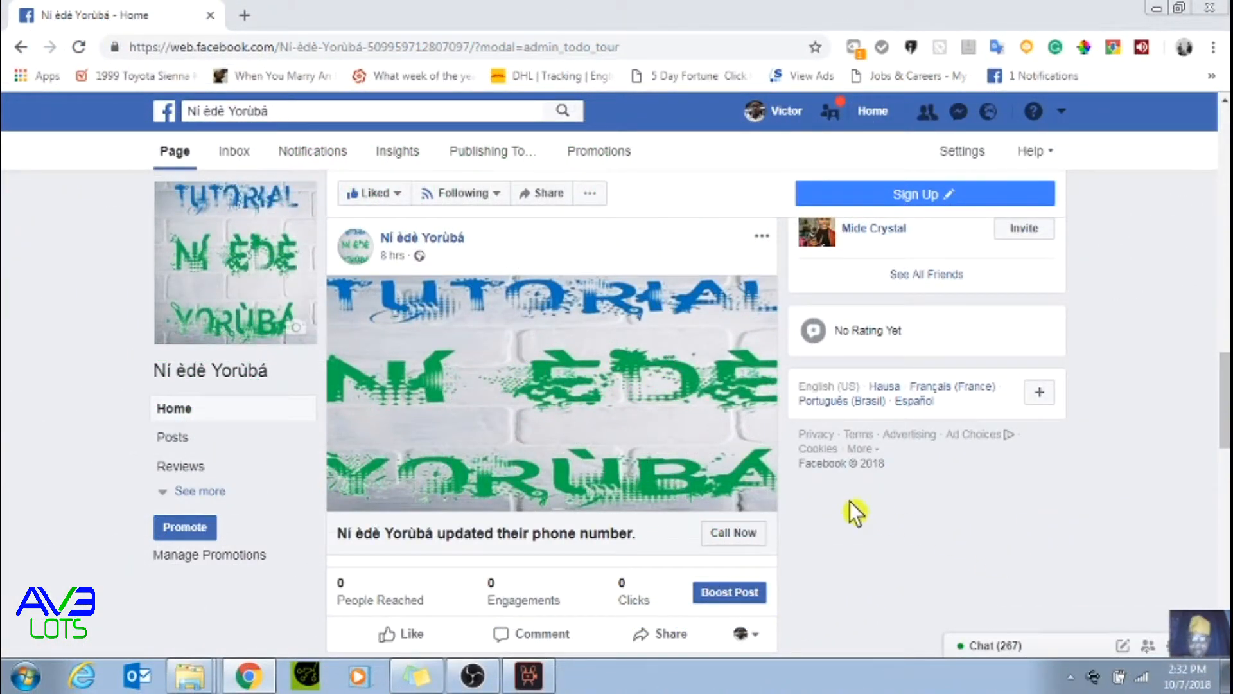
click(755, 589)
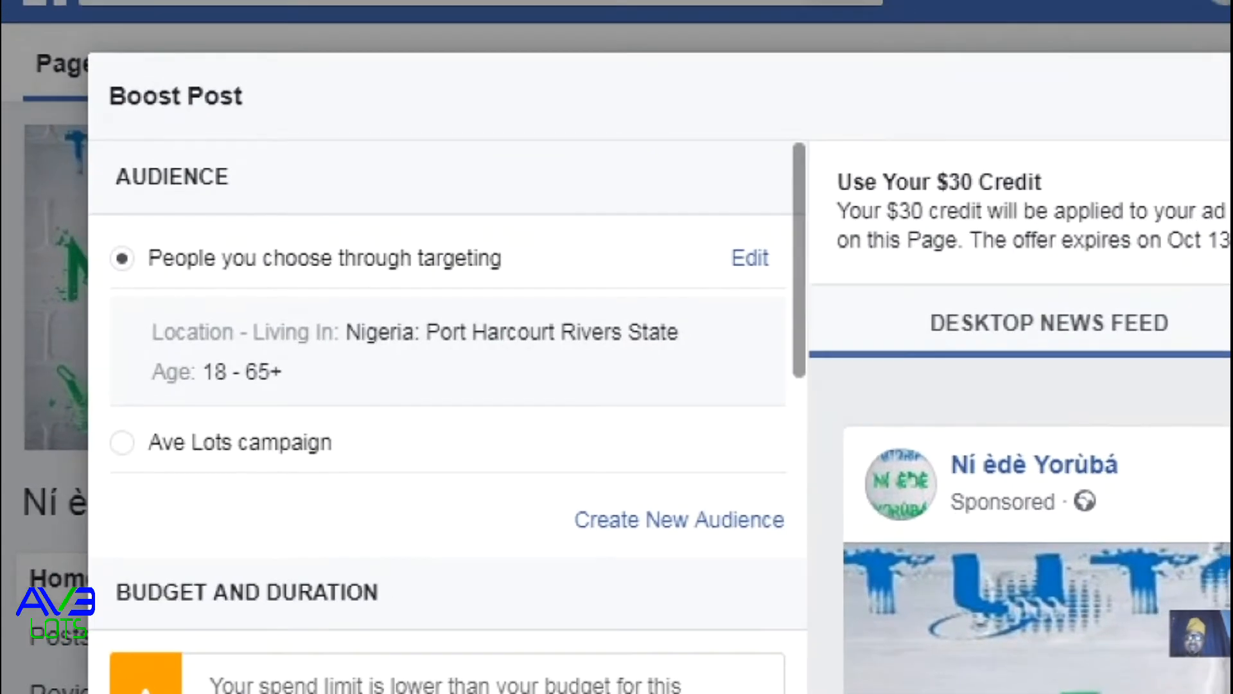
- Select the audience of people chosen through targeting and open it for editing
mouse_move(725, 217)
mouse_down()
mouse_move(224, 182)
mouse_move(604, 378)
mouse_move(566, 154)
mouse_move(507, 231)
mouse_up()
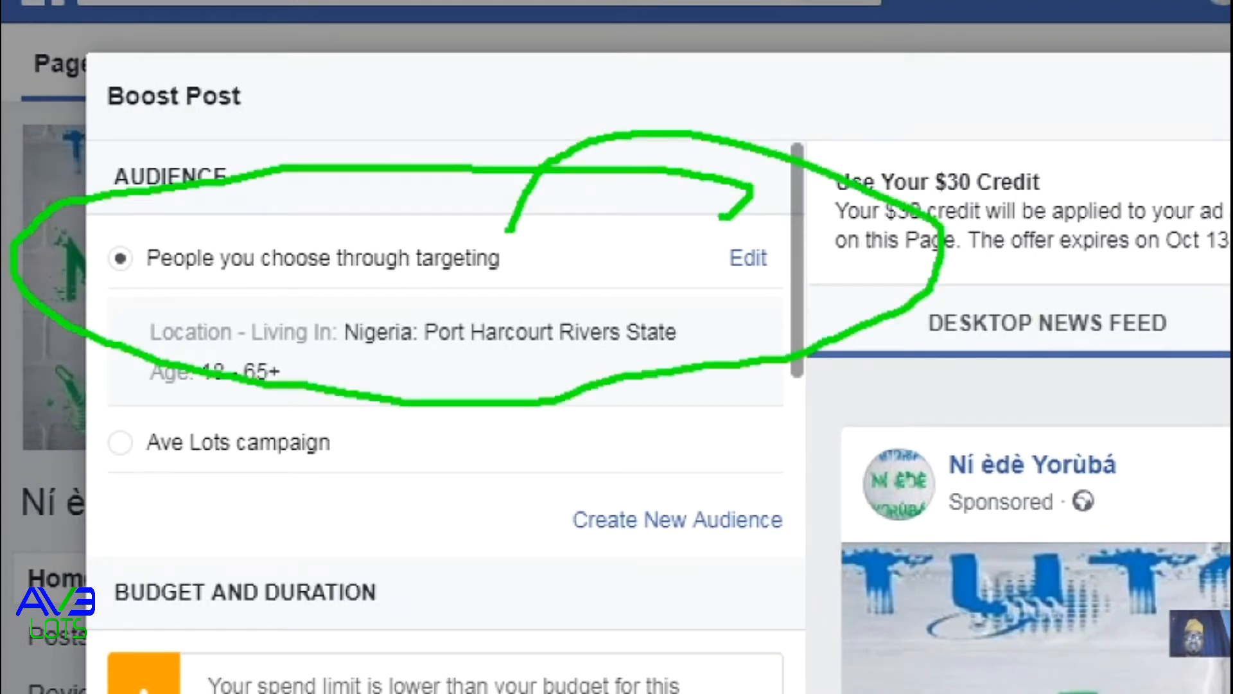
key(Escape)
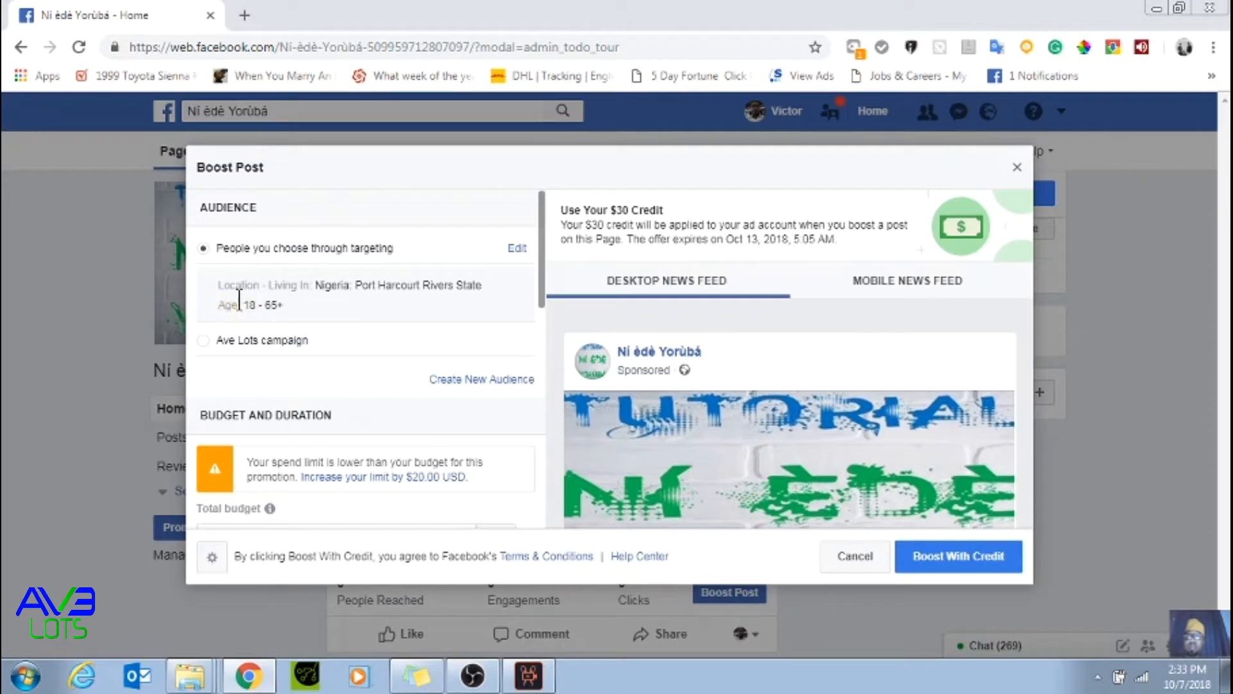
key(ctrl+1)
click(343, 308)
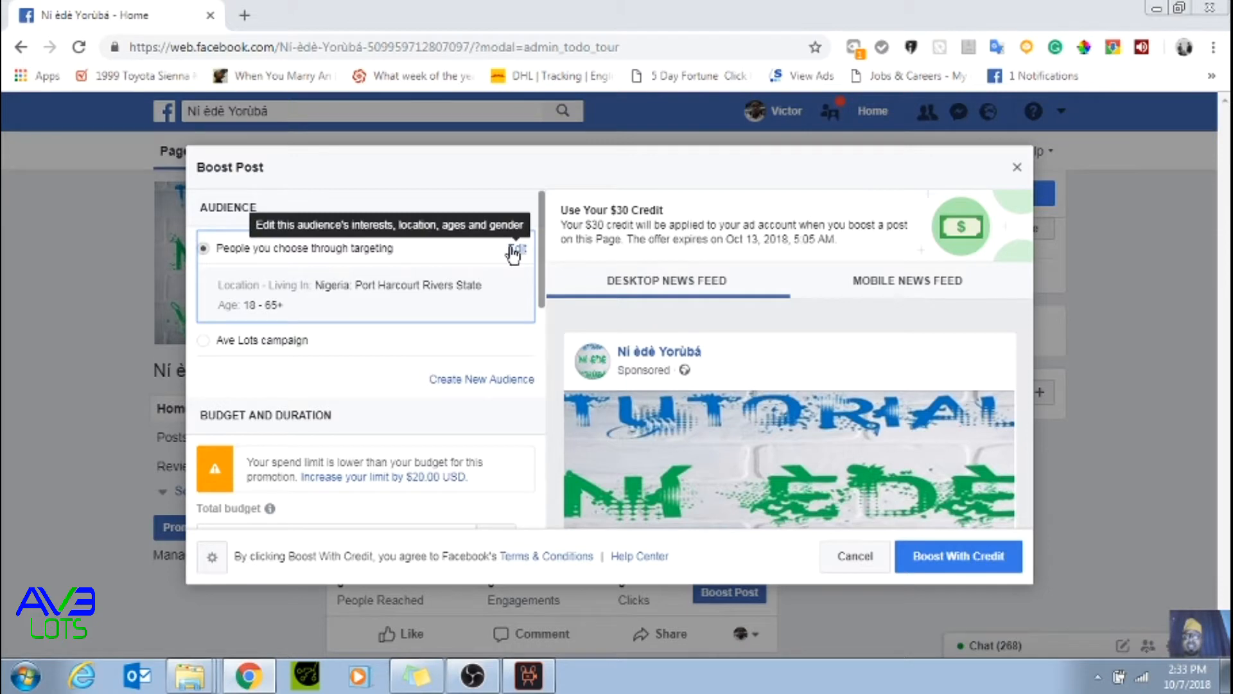
click(517, 250)
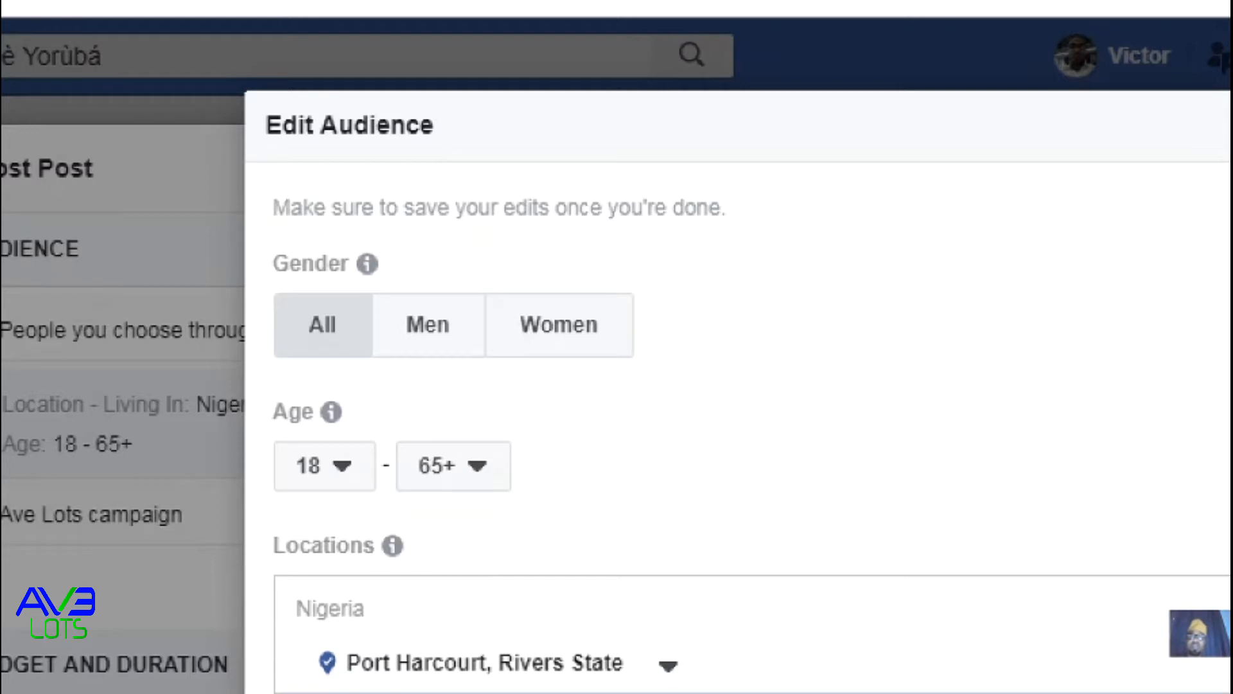
mouse_move(333, 284)
mouse_down()
mouse_move(339, 363)
mouse_move(336, 282)
mouse_up()
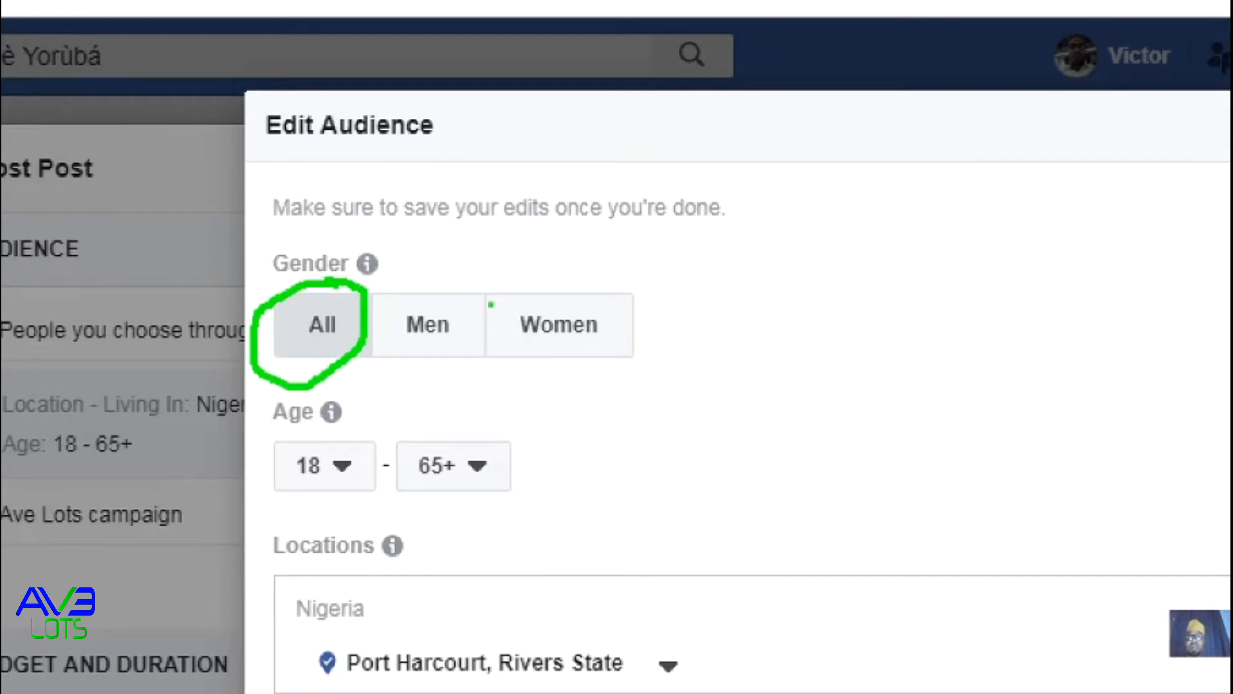
mouse_move(449, 290)
mouse_down()
mouse_move(420, 289)
mouse_move(445, 364)
mouse_move(451, 280)
mouse_up()
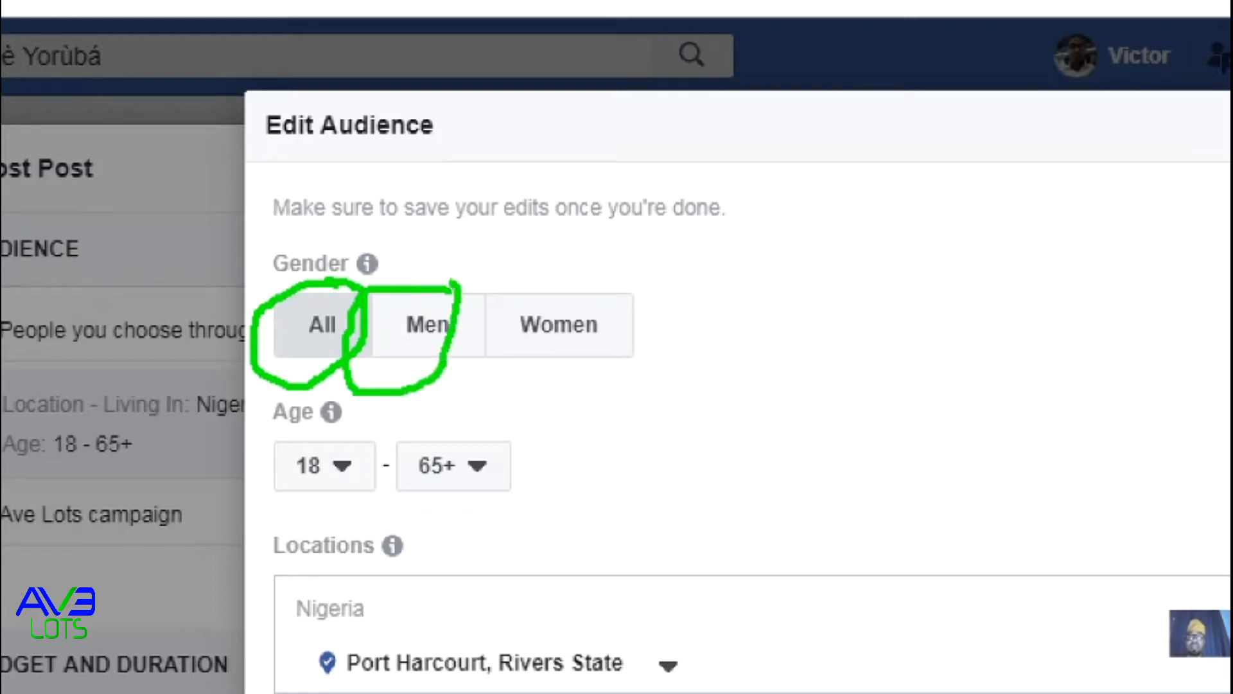
mouse_move(564, 273)
mouse_down()
mouse_move(613, 409)
mouse_move(482, 268)
mouse_up()
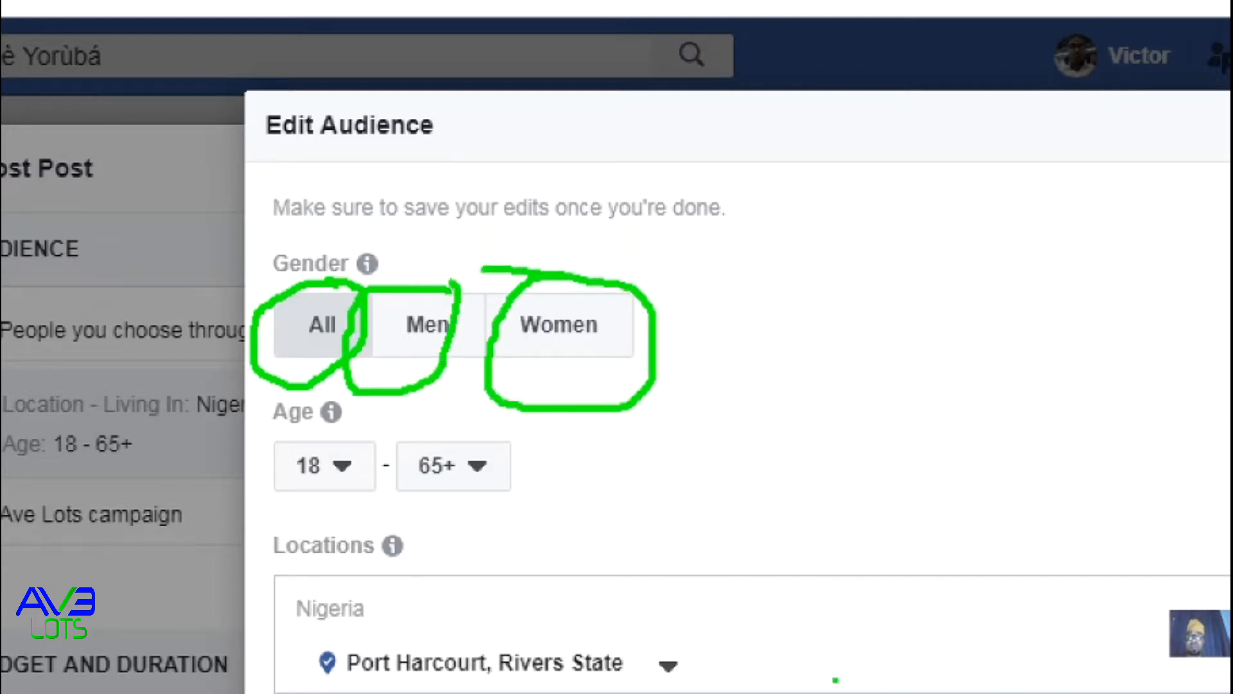
mouse_move(285, 434)
mouse_down()
mouse_move(379, 497)
mouse_move(262, 419)
mouse_up()
mouse_move(455, 434)
mouse_down()
mouse_move(419, 444)
mouse_move(565, 459)
mouse_move(414, 435)
mouse_up()
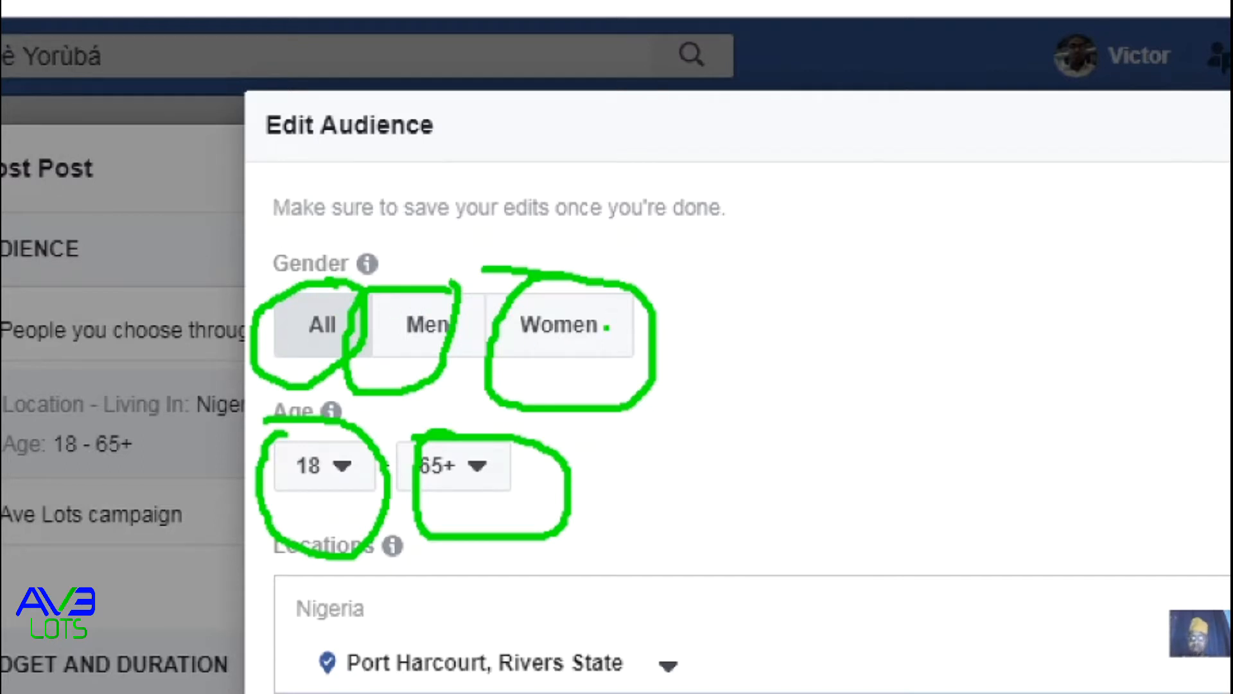
mouse_move(606, 327)
mouse_down()
mouse_move(691, 386)
mouse_move(606, 328)
mouse_move(471, 328)
mouse_move(464, 371)
mouse_up()
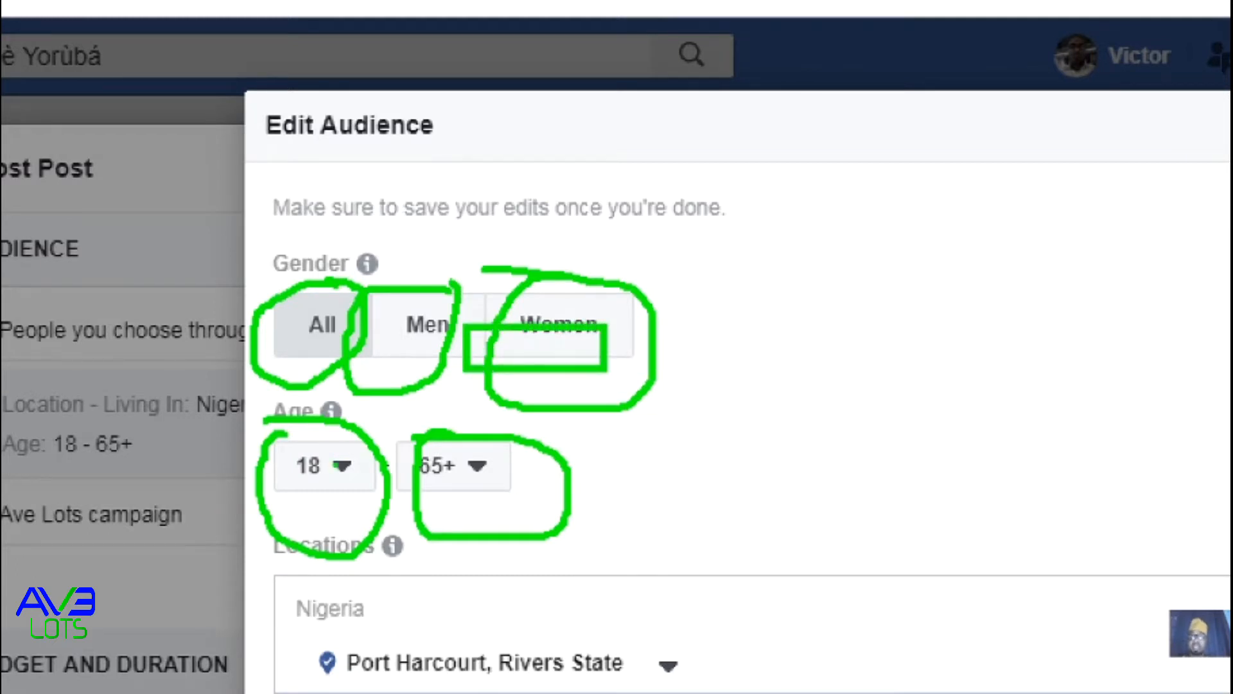
key(Escape)
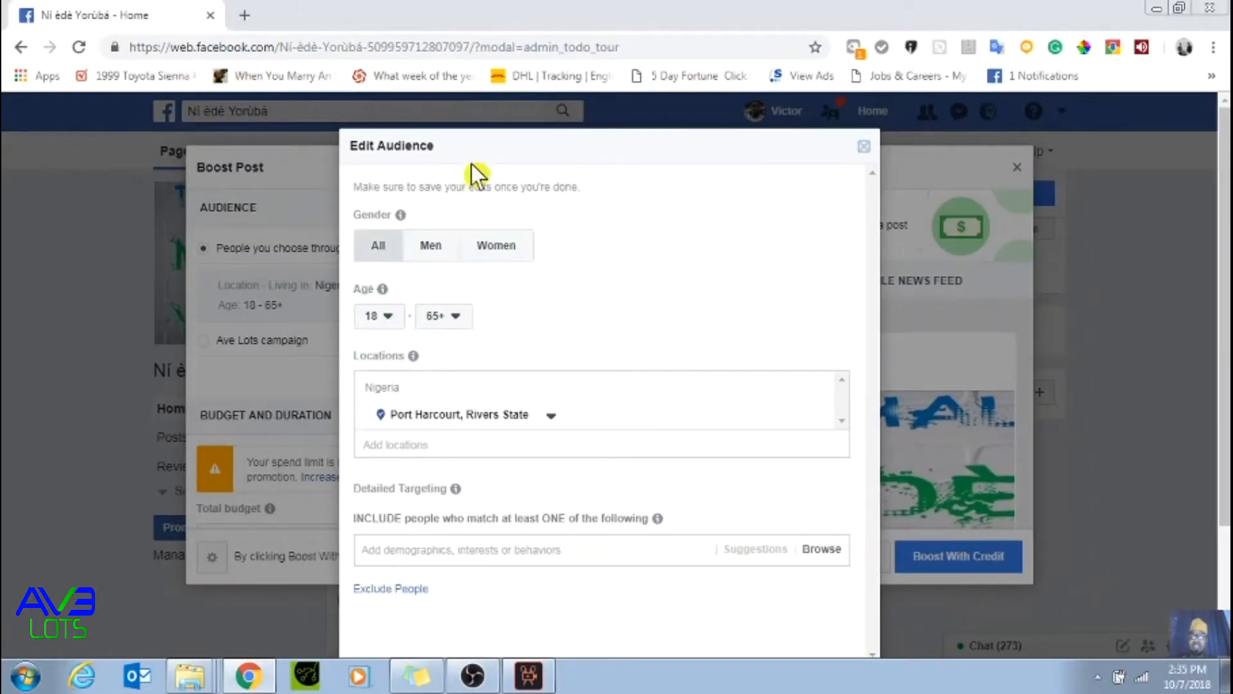
- Set the audience's age range to 22 through 40
click(388, 325)
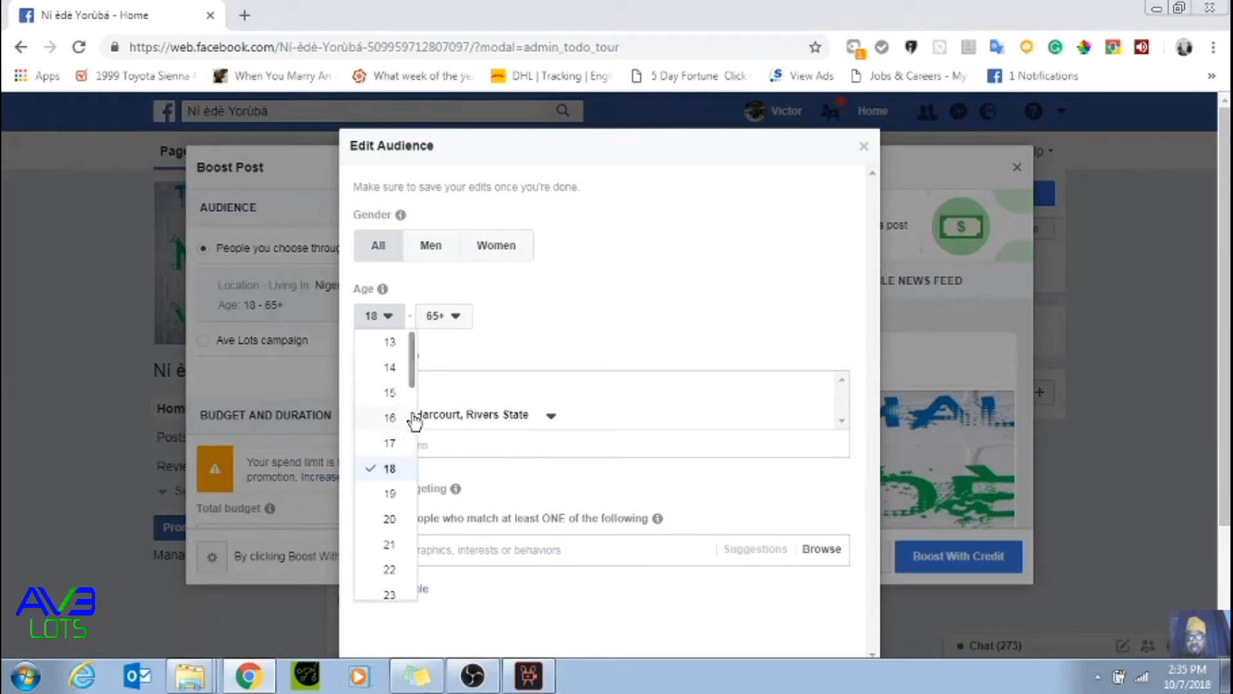
mouse_move(416, 389)
mouse_down()
mouse_move(414, 424)
mouse_move(413, 407)
mouse_move(432, 399)
mouse_move(413, 427)
mouse_move(411, 382)
mouse_move(410, 426)
mouse_move(413, 394)
mouse_up()
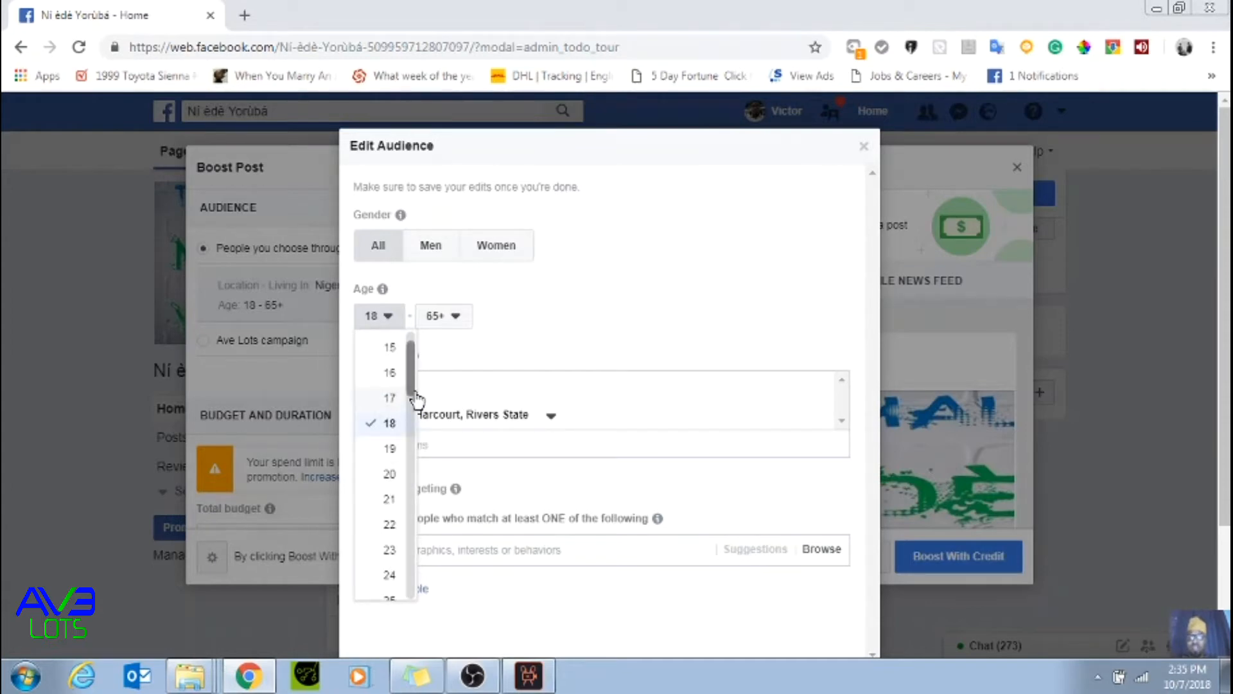
drag(414, 394, 412, 403)
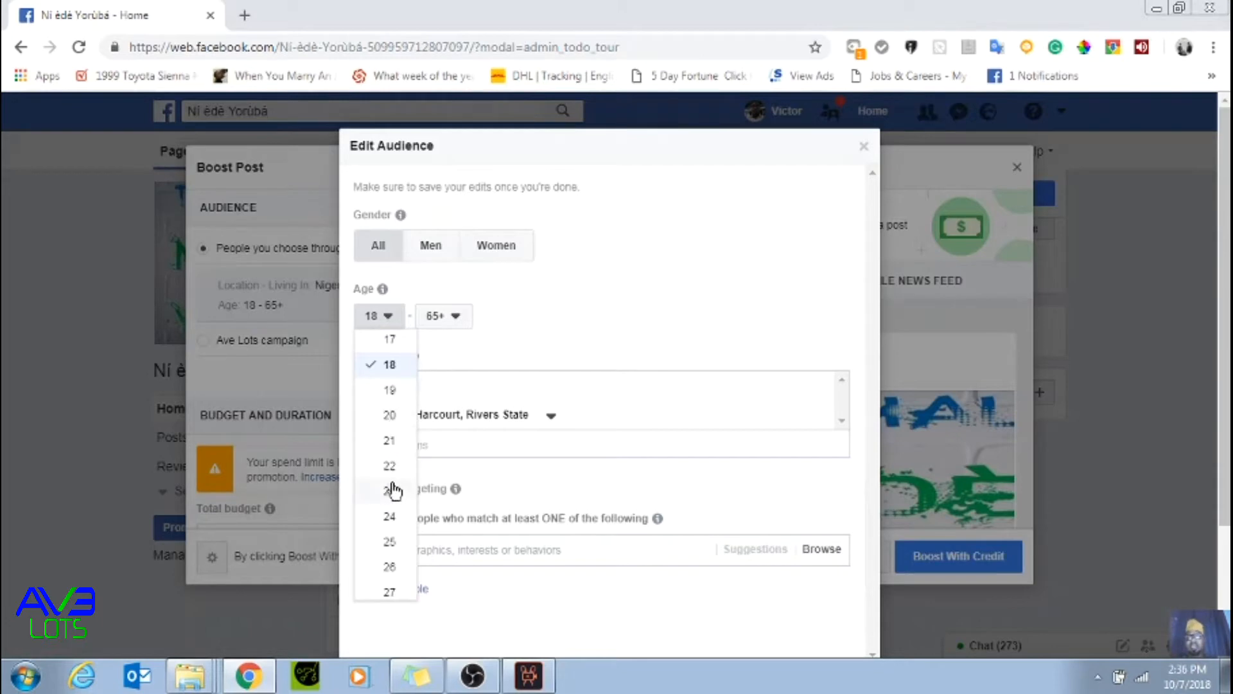
click(392, 468)
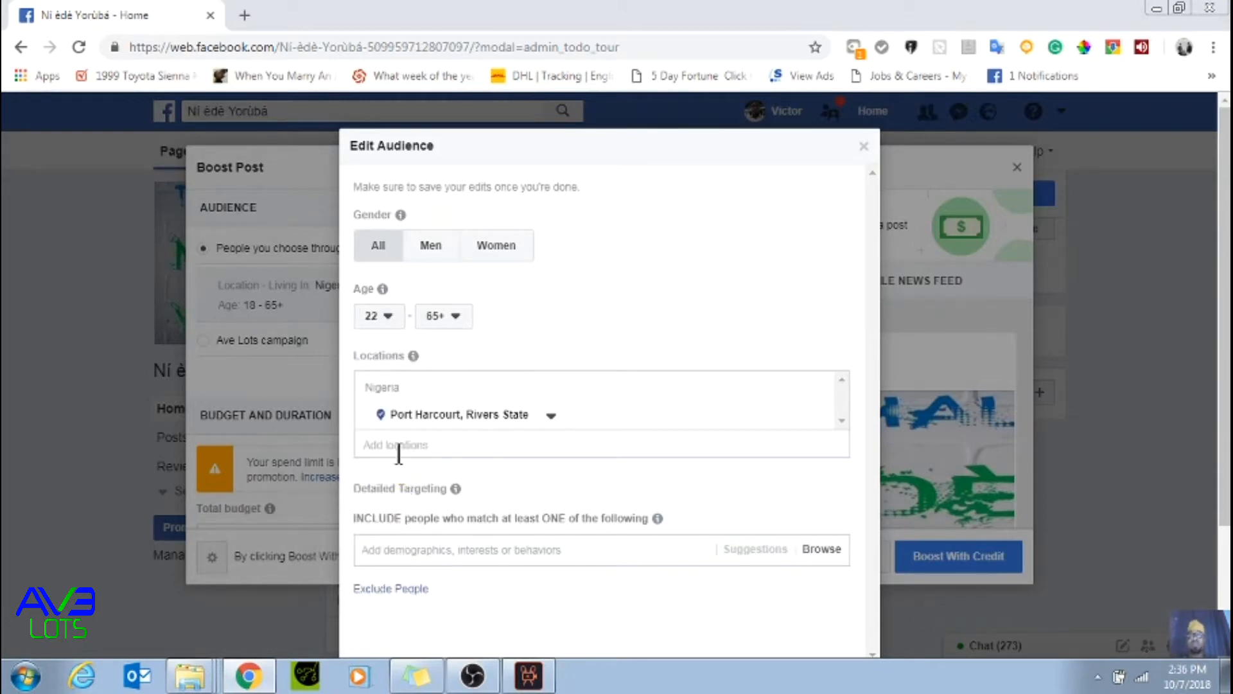
click(454, 318)
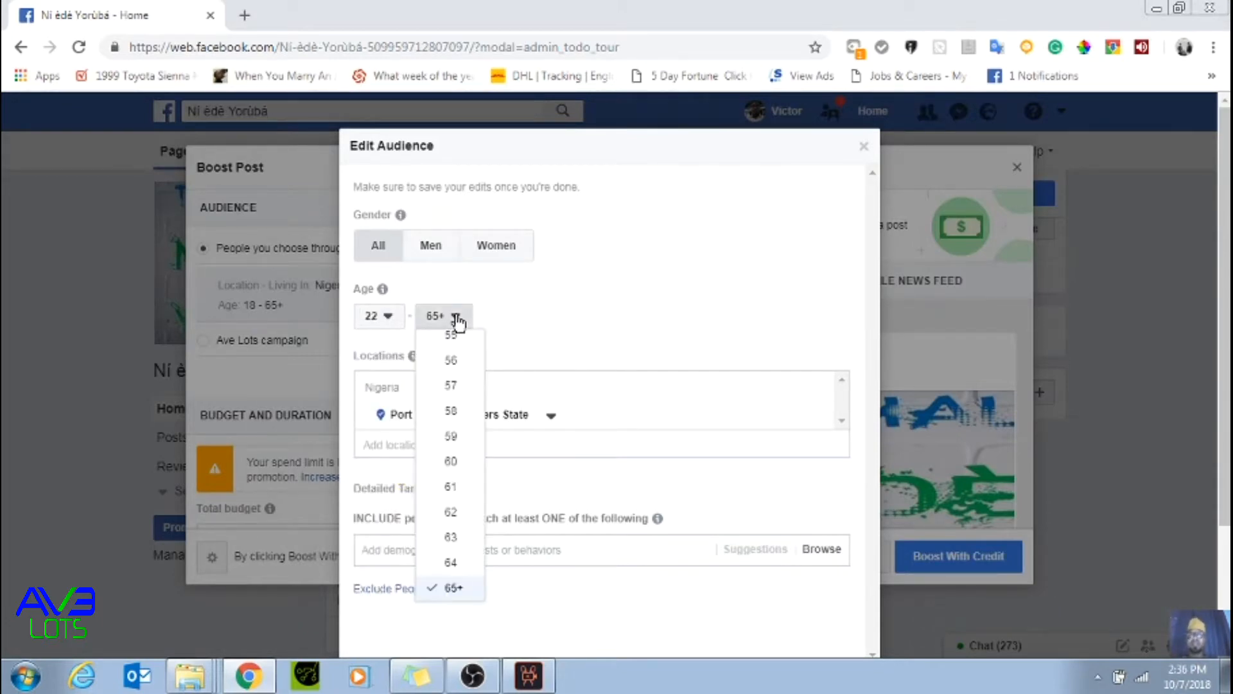
scroll(479, 565, up, 5)
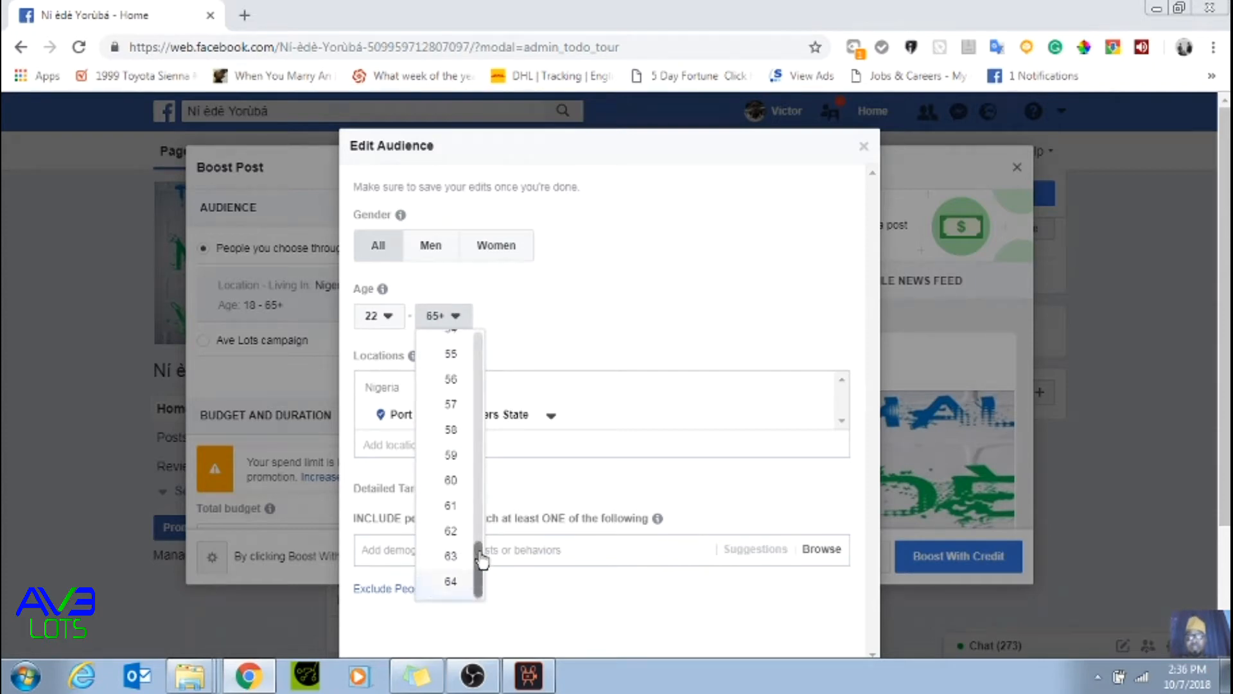
drag(498, 519, 503, 489)
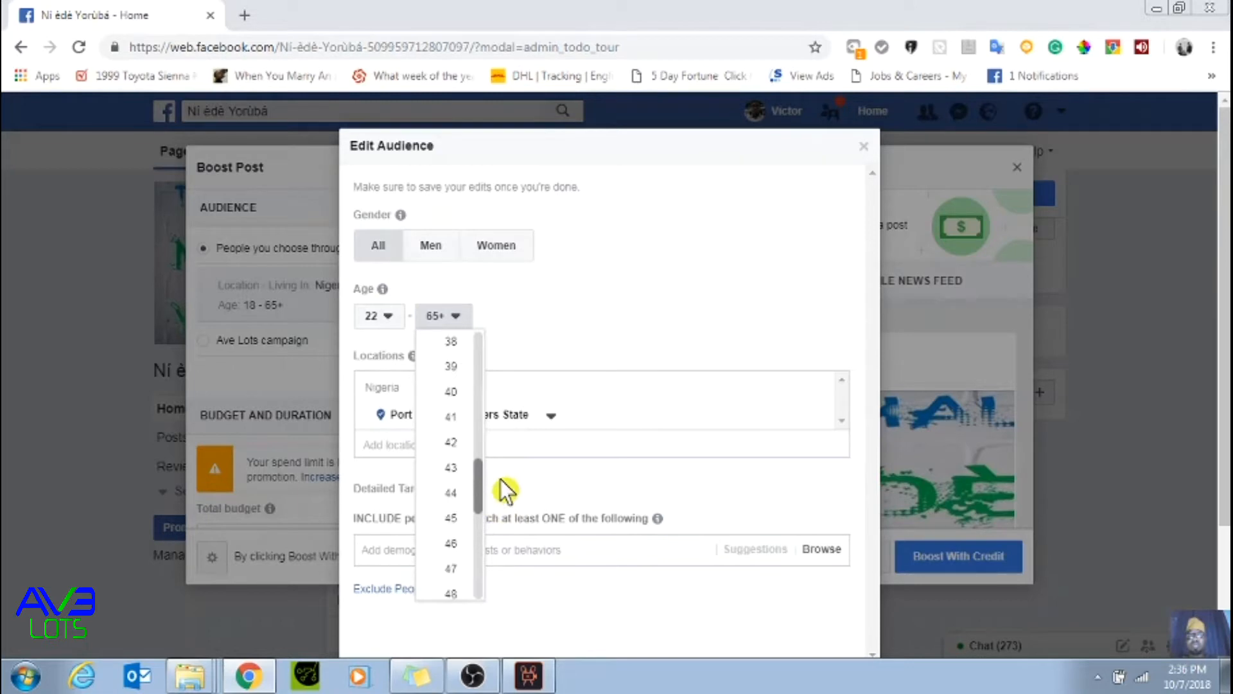
click(452, 391)
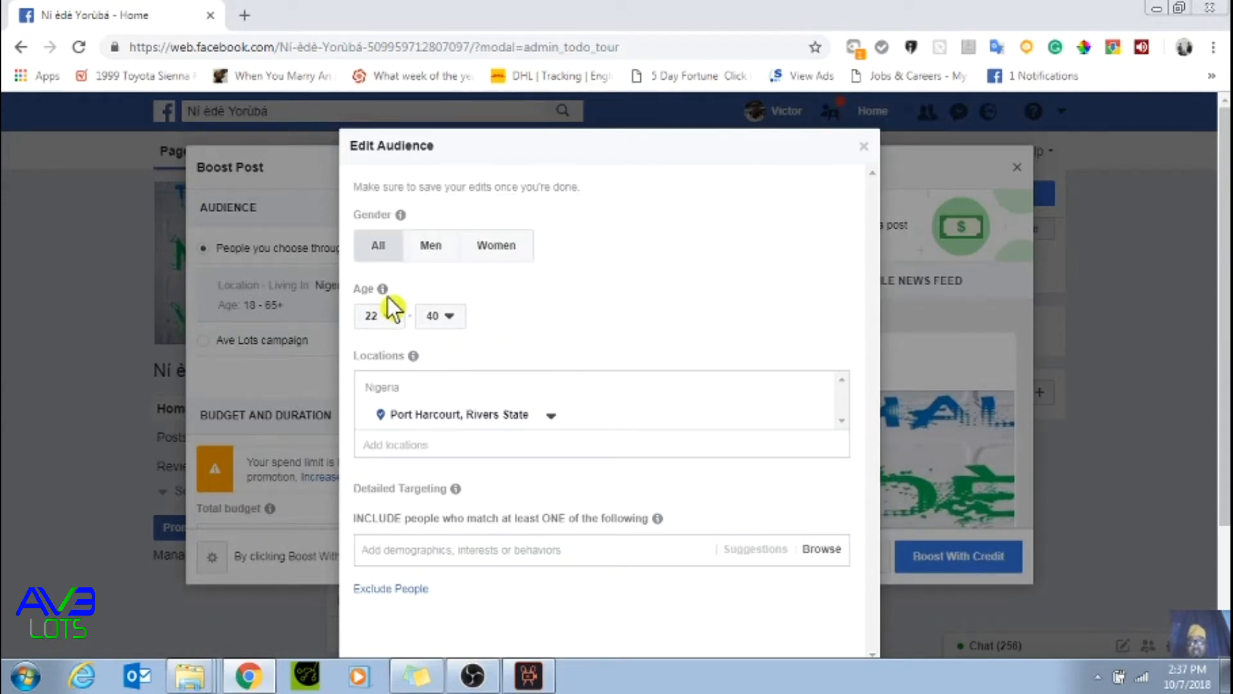
- Examine the city and radius options for the Port Harcourt location, along with its map and the audience's potential reach
mouse_move(413, 356)
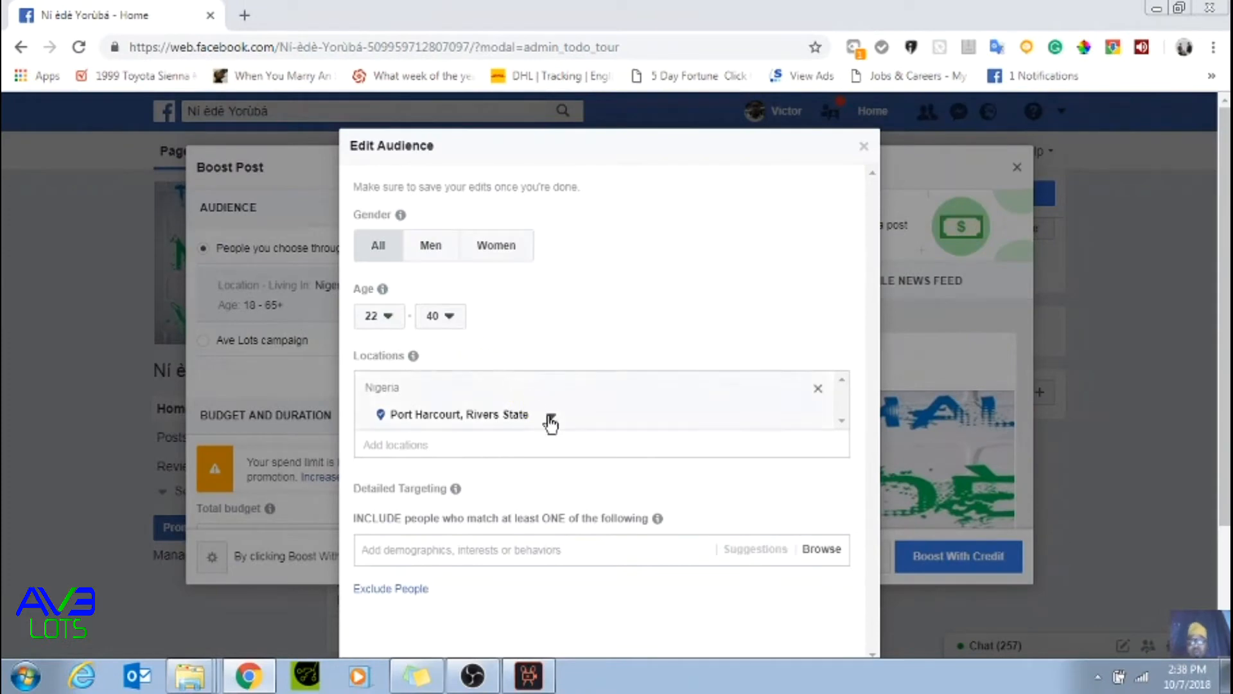
click(551, 417)
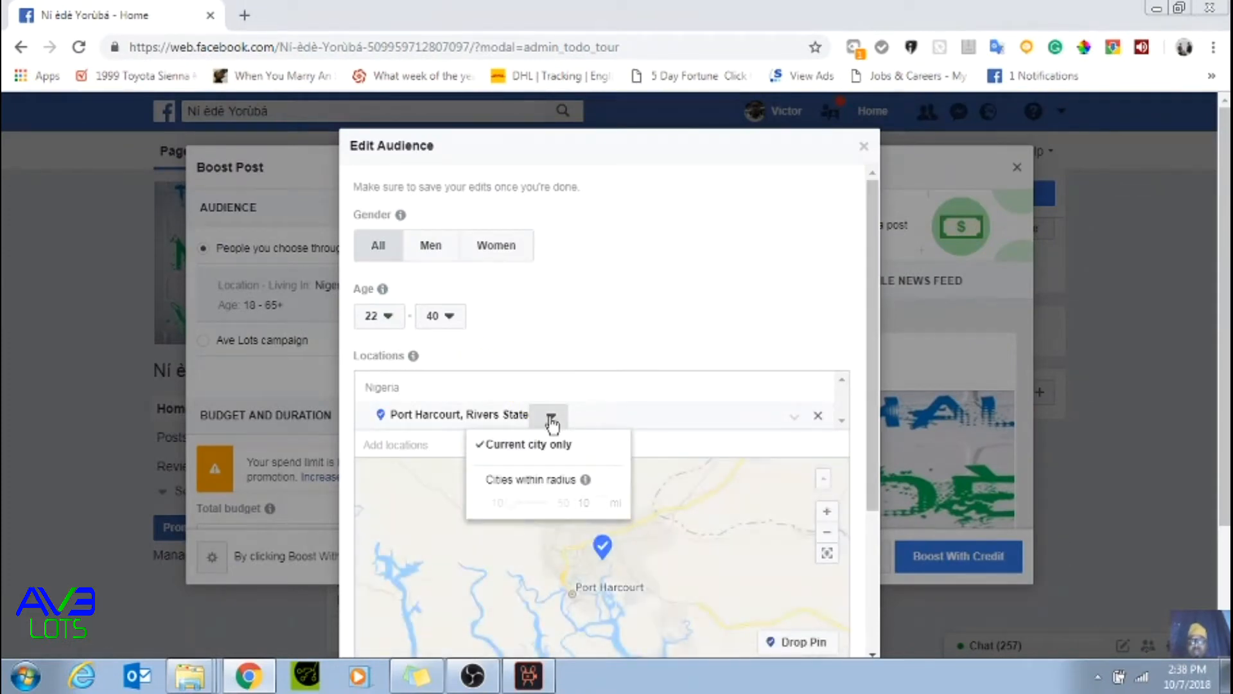
scroll(678, 369, down, 3)
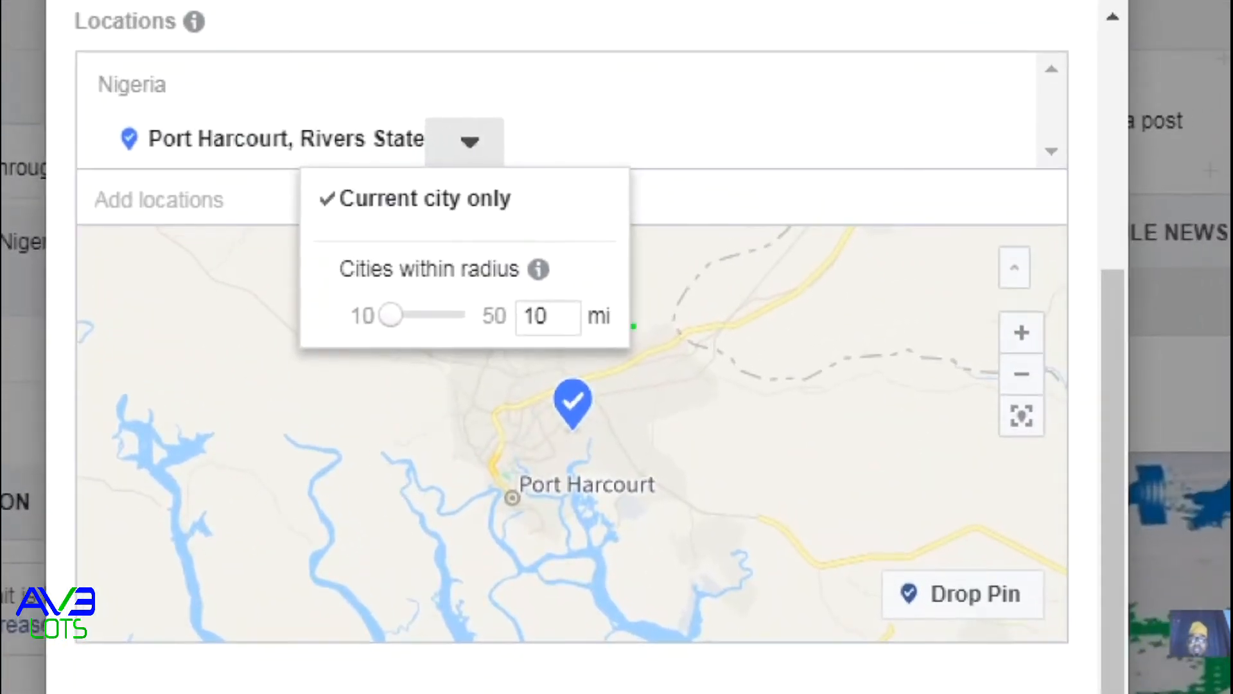
mouse_move(632, 296)
mouse_down()
mouse_move(507, 314)
mouse_move(650, 314)
mouse_move(655, 284)
mouse_up()
mouse_move(364, 297)
mouse_down()
mouse_move(353, 303)
mouse_move(597, 314)
mouse_move(355, 298)
mouse_up()
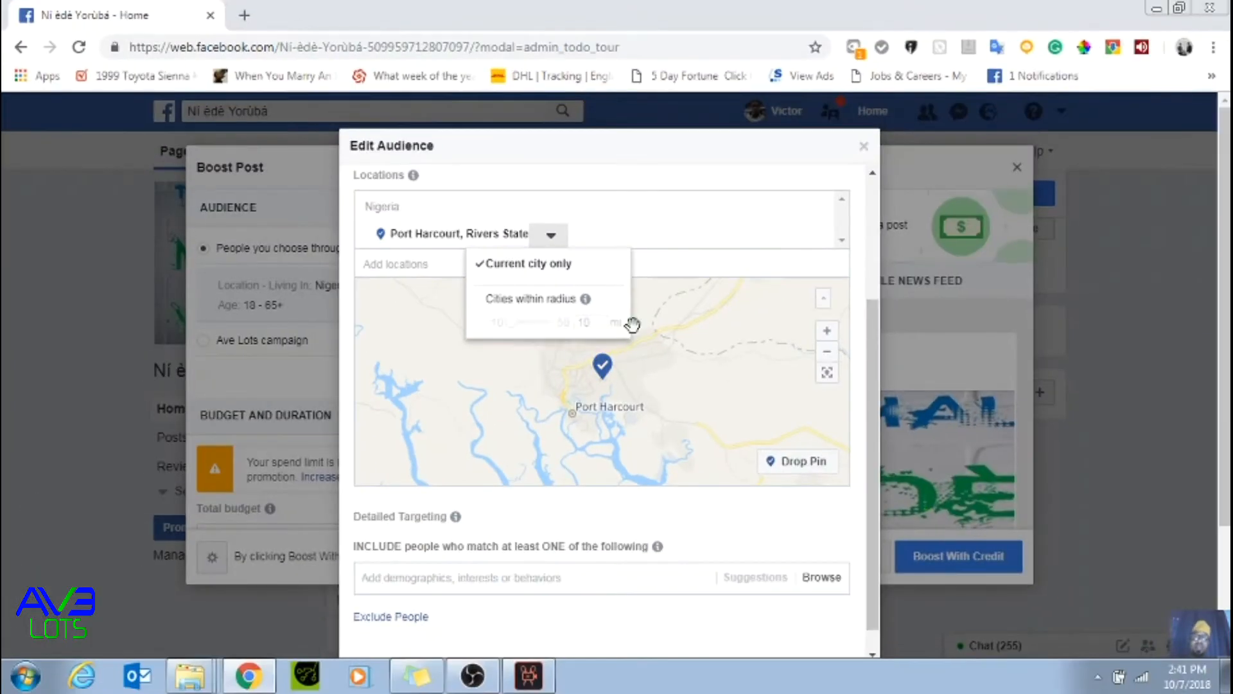
scroll(656, 359, down, 1)
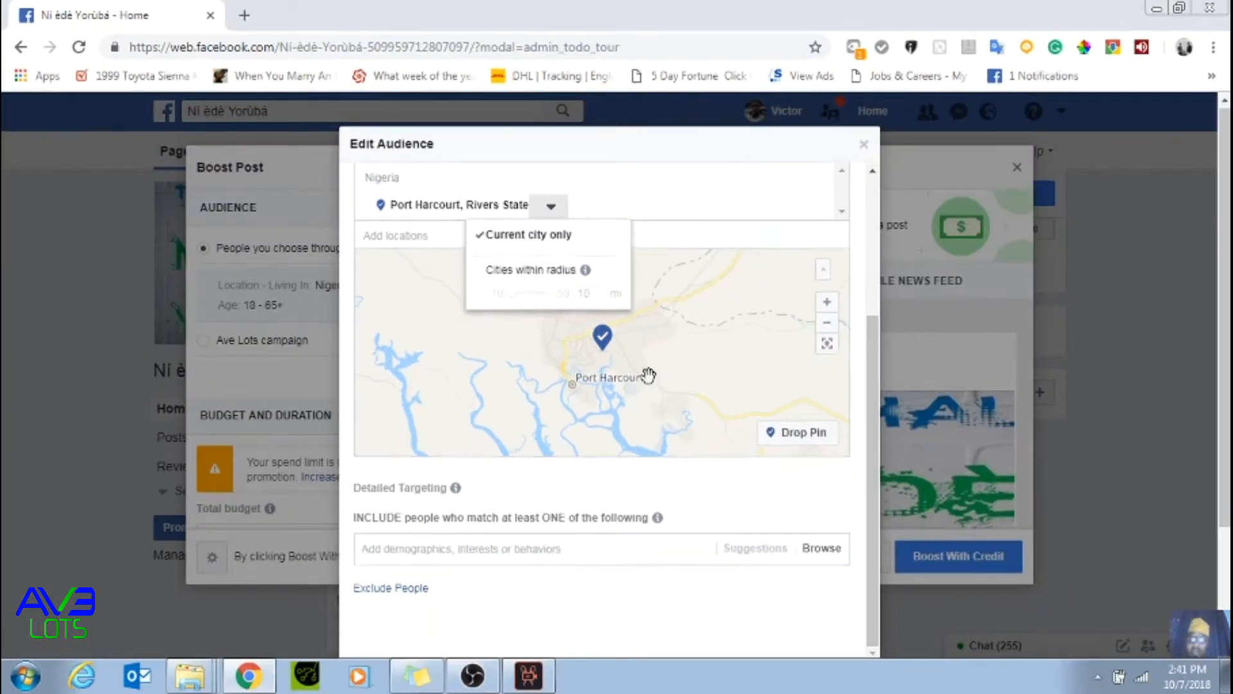
scroll(647, 376, down, 3)
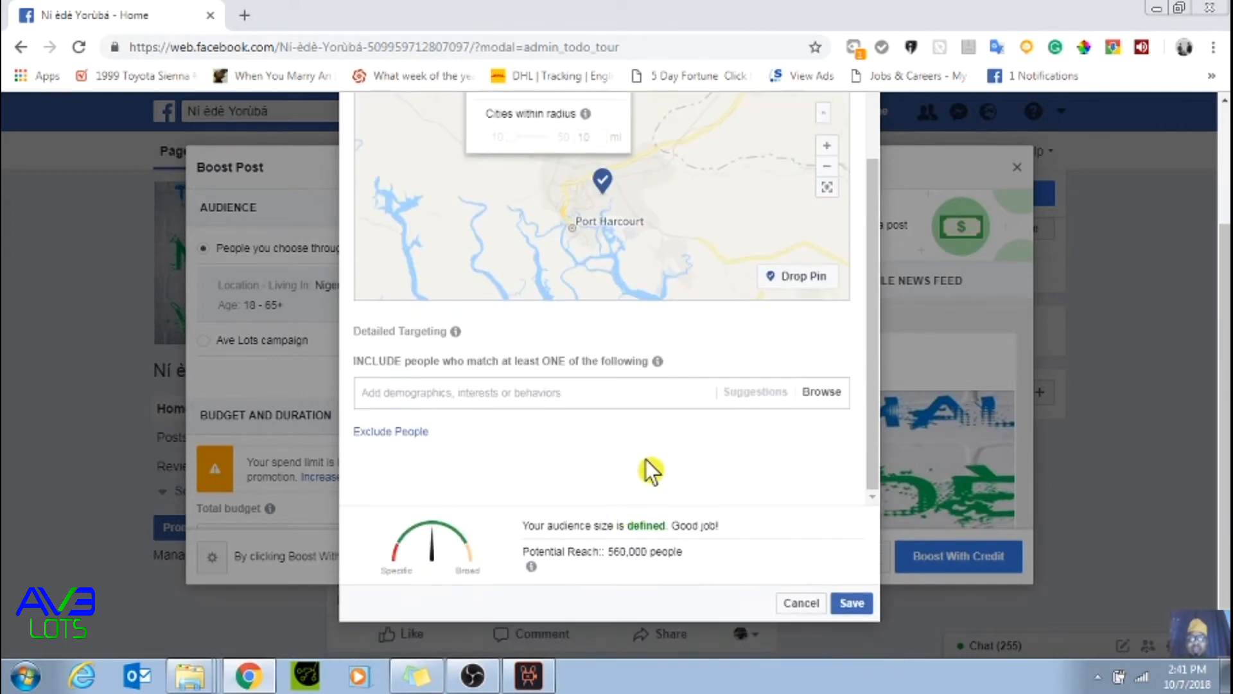
scroll(650, 470, up, 3)
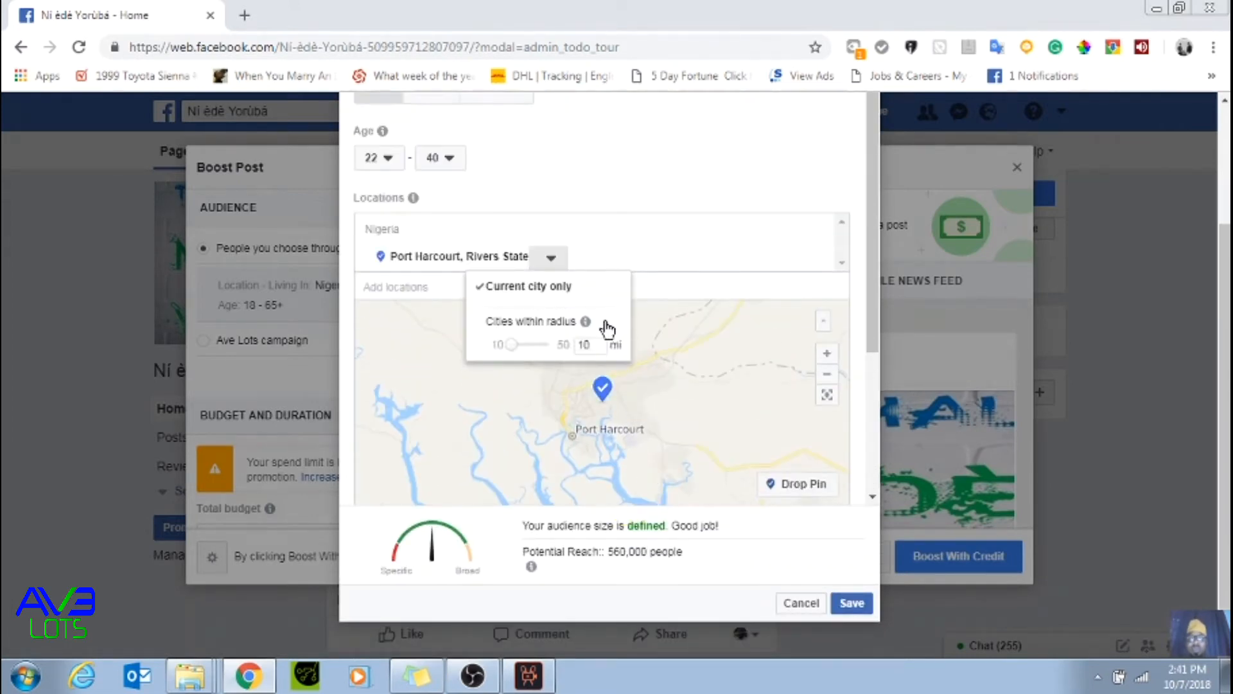
click(554, 260)
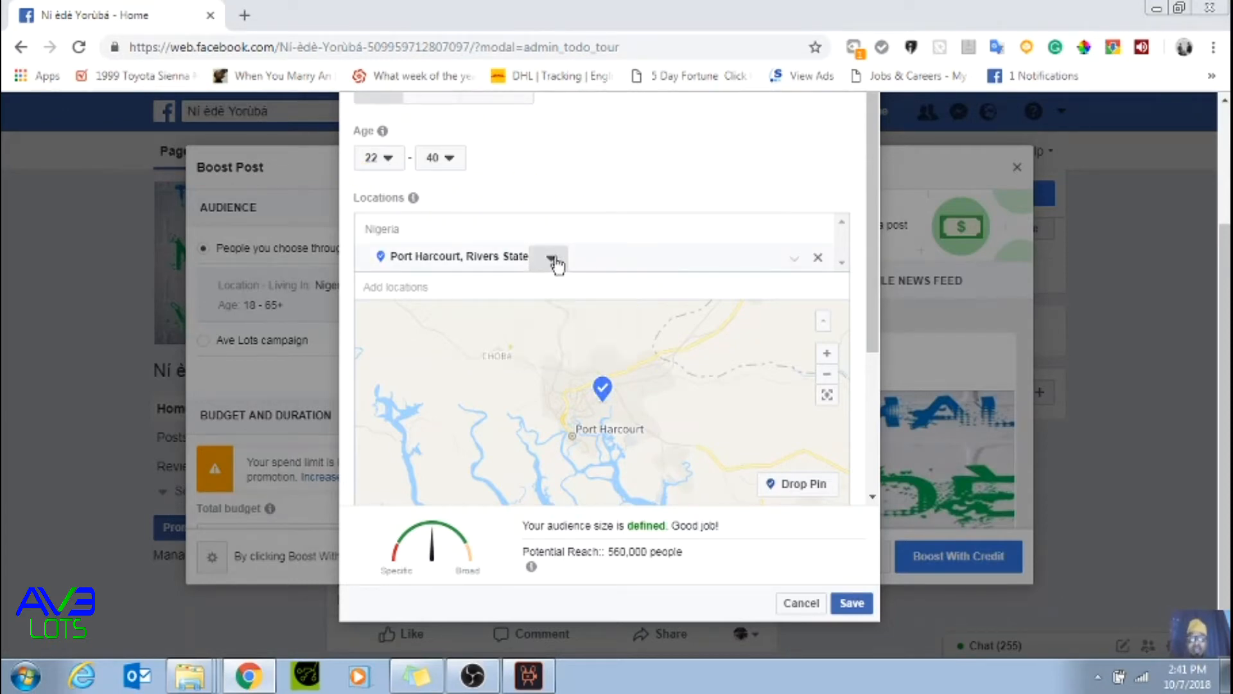
- Add the city of Ibadan, Oyo State, Nigeria to the audience's locations
click(494, 282)
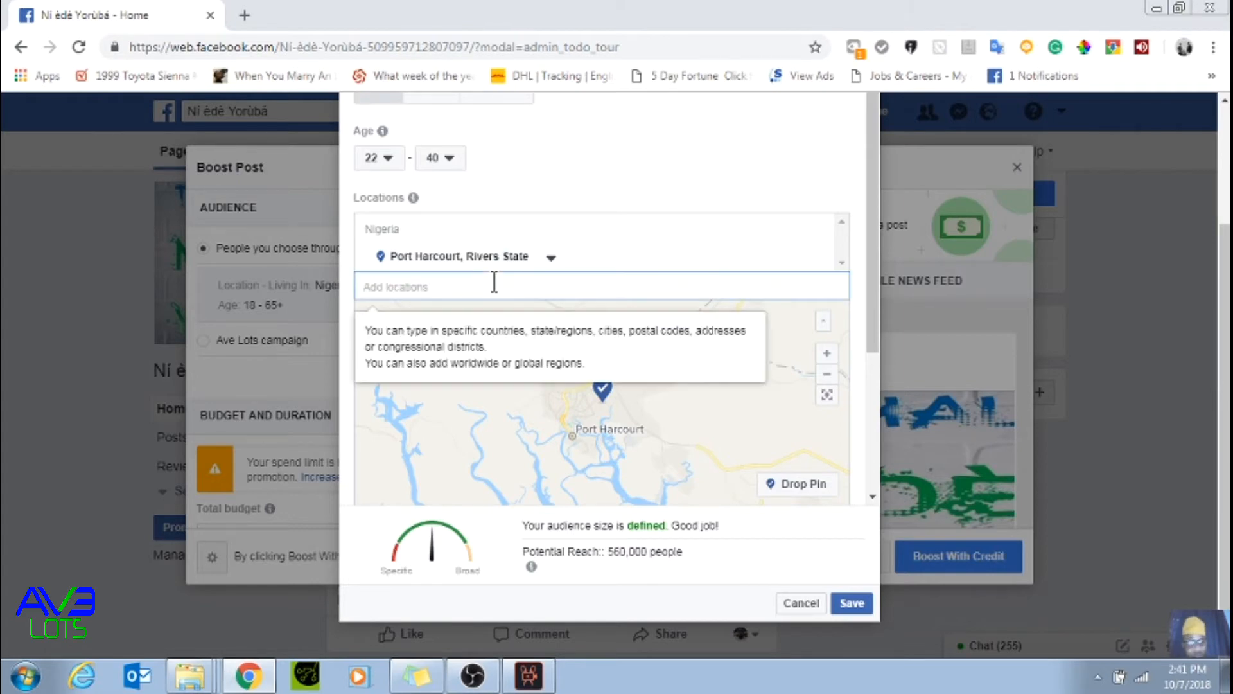
text(ibada)
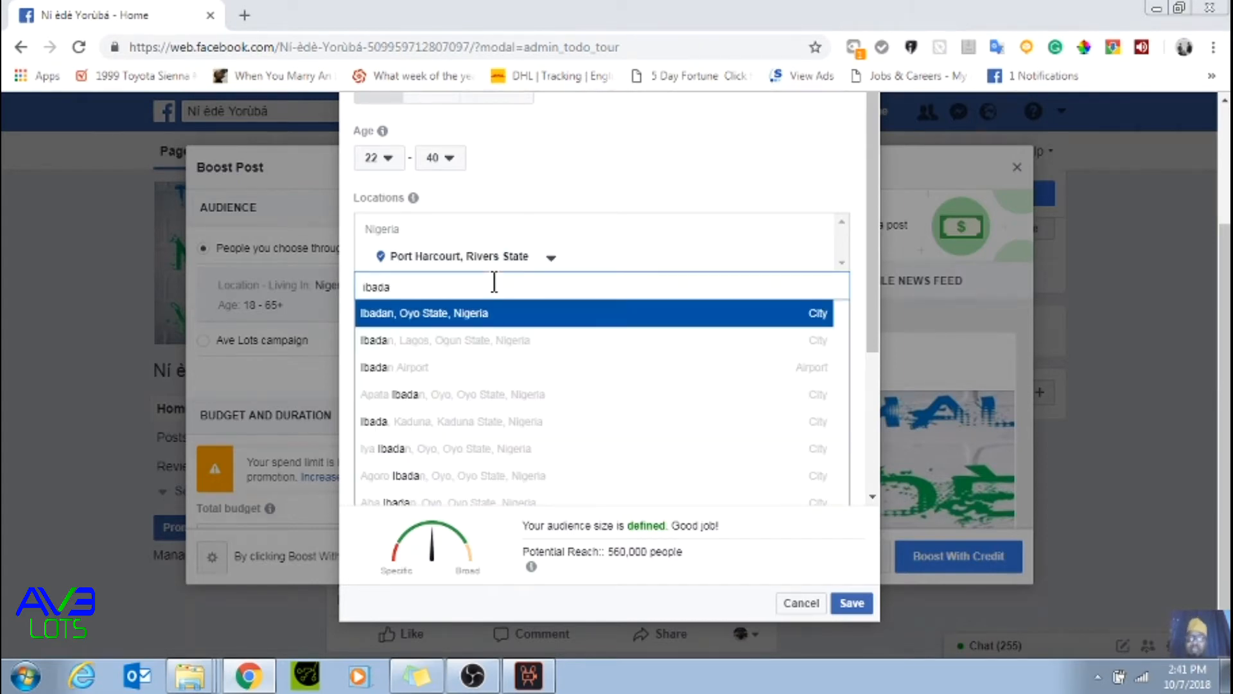
text(n)
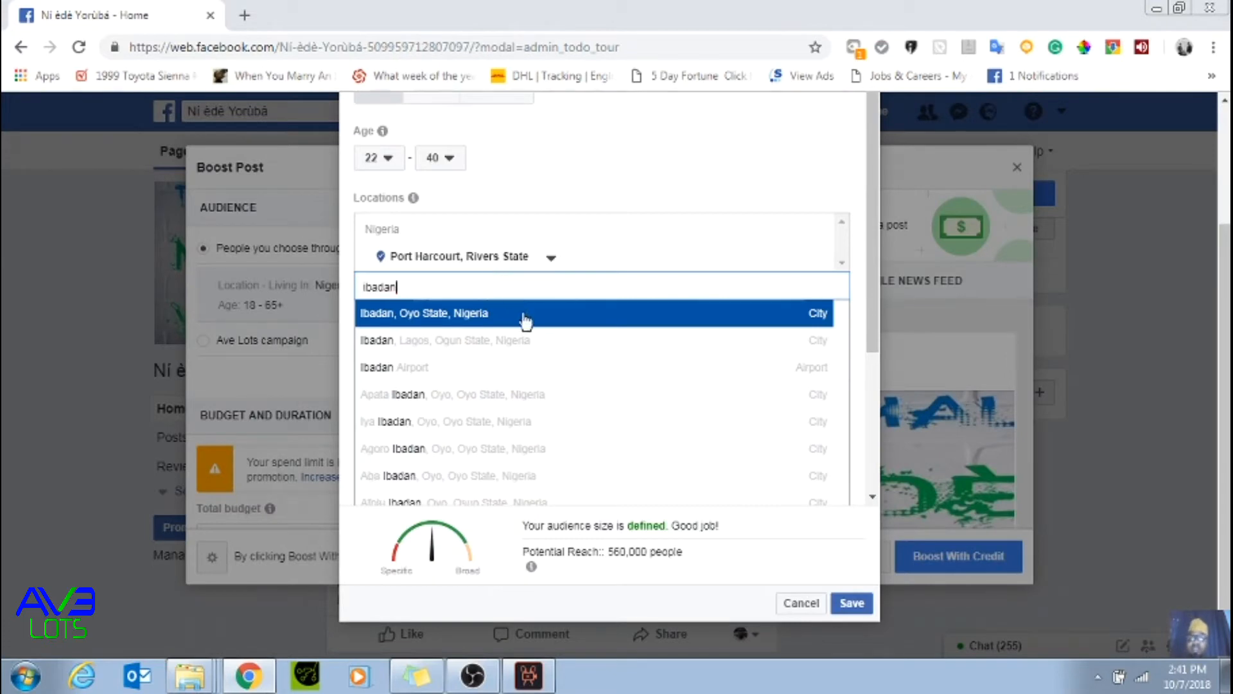
click(523, 315)
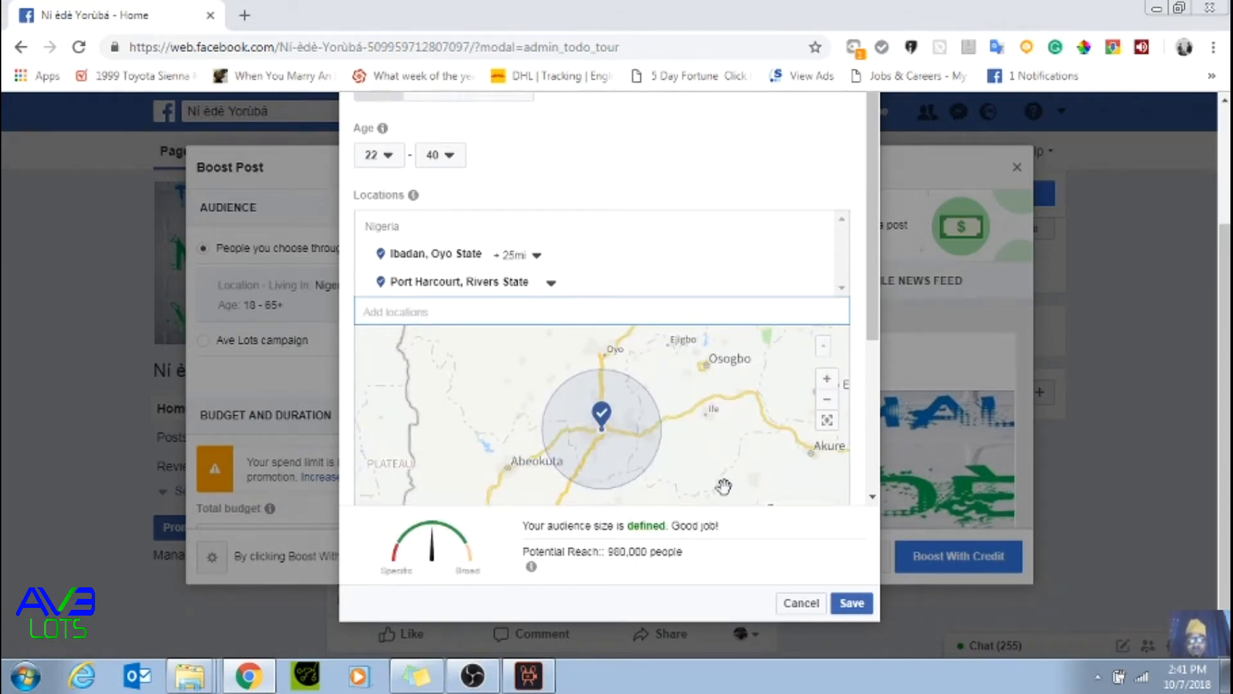
- Add the city of Kano, Kano State, Nigeria to the audience's locations
scroll(723, 486, down, 2)
scroll(732, 485, up, 2)
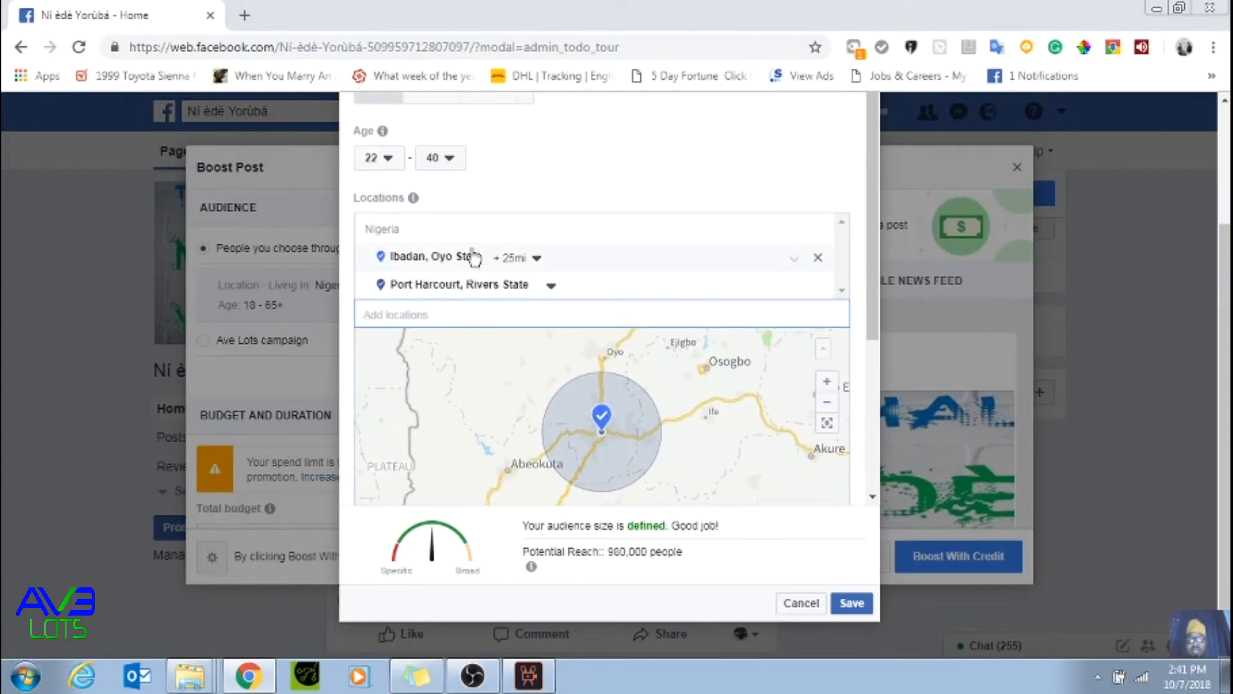
scroll(709, 369, down, 2)
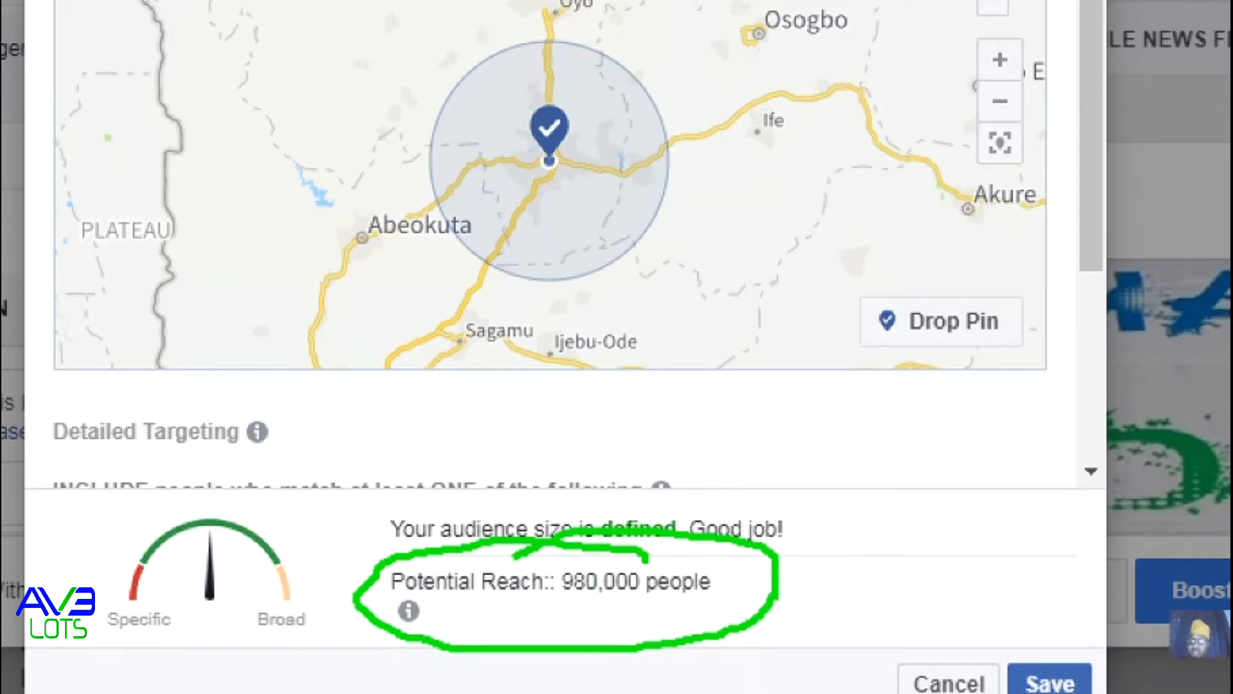
key(Escape)
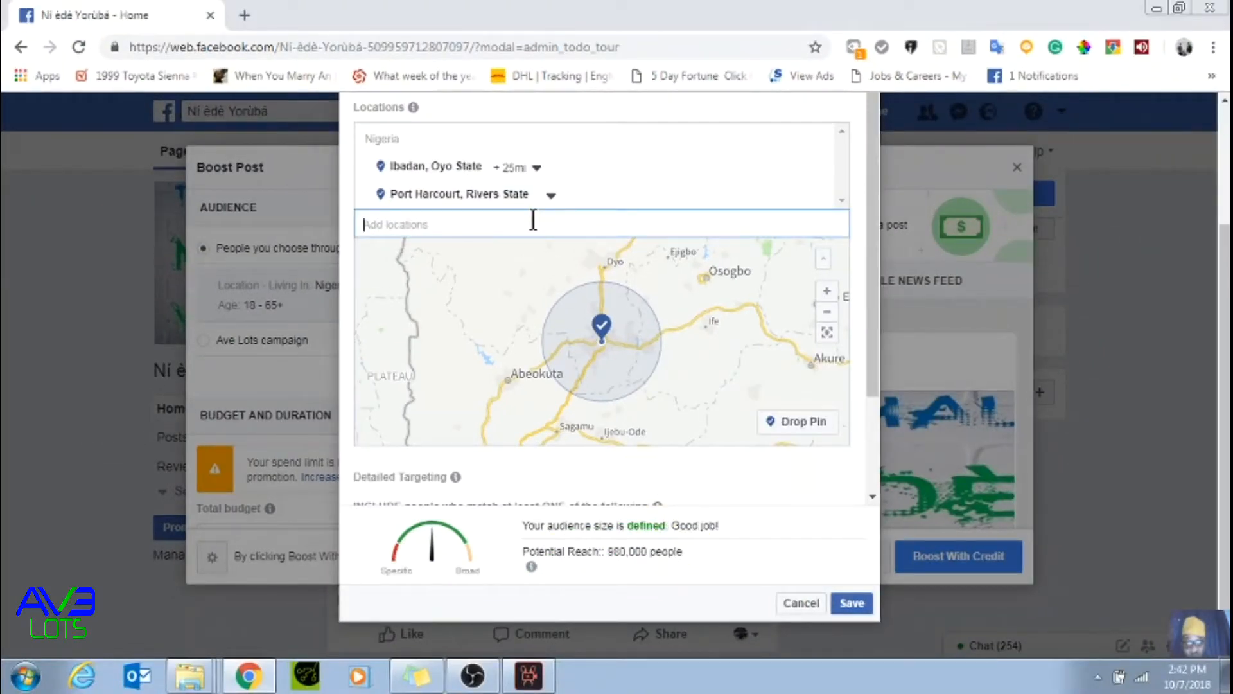
text(kano)
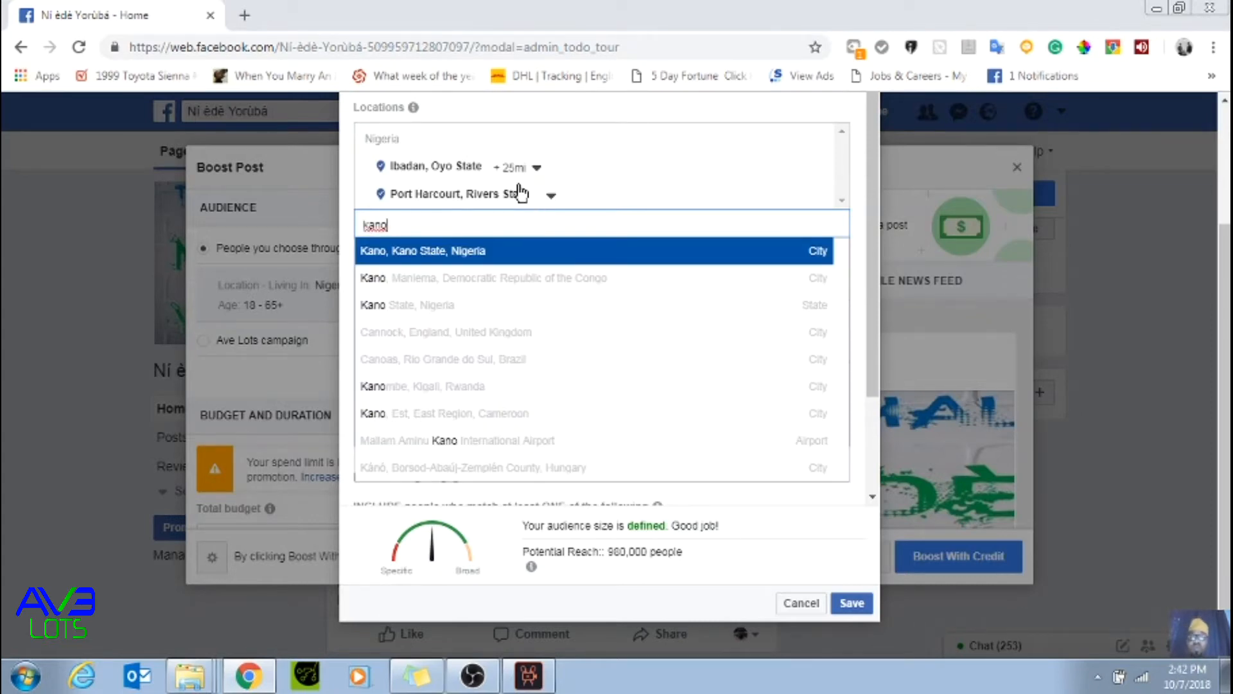
click(465, 251)
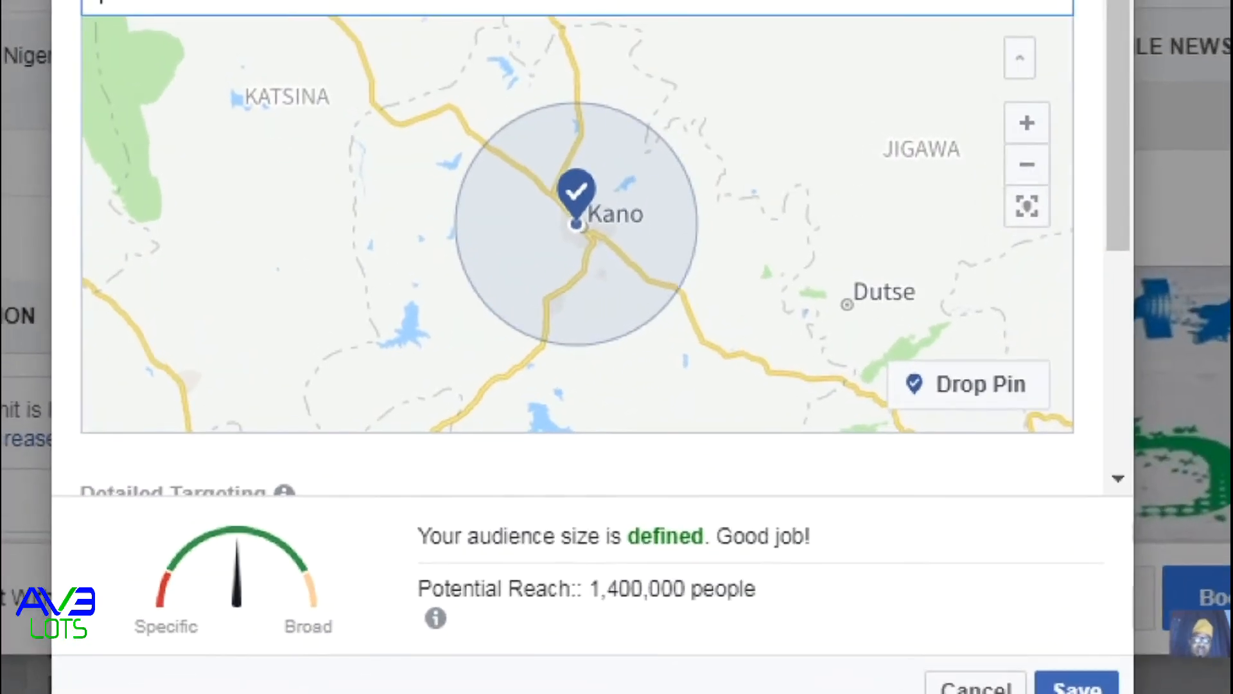
mouse_move(421, 482)
mouse_down()
mouse_move(881, 562)
mouse_move(418, 485)
mouse_up()
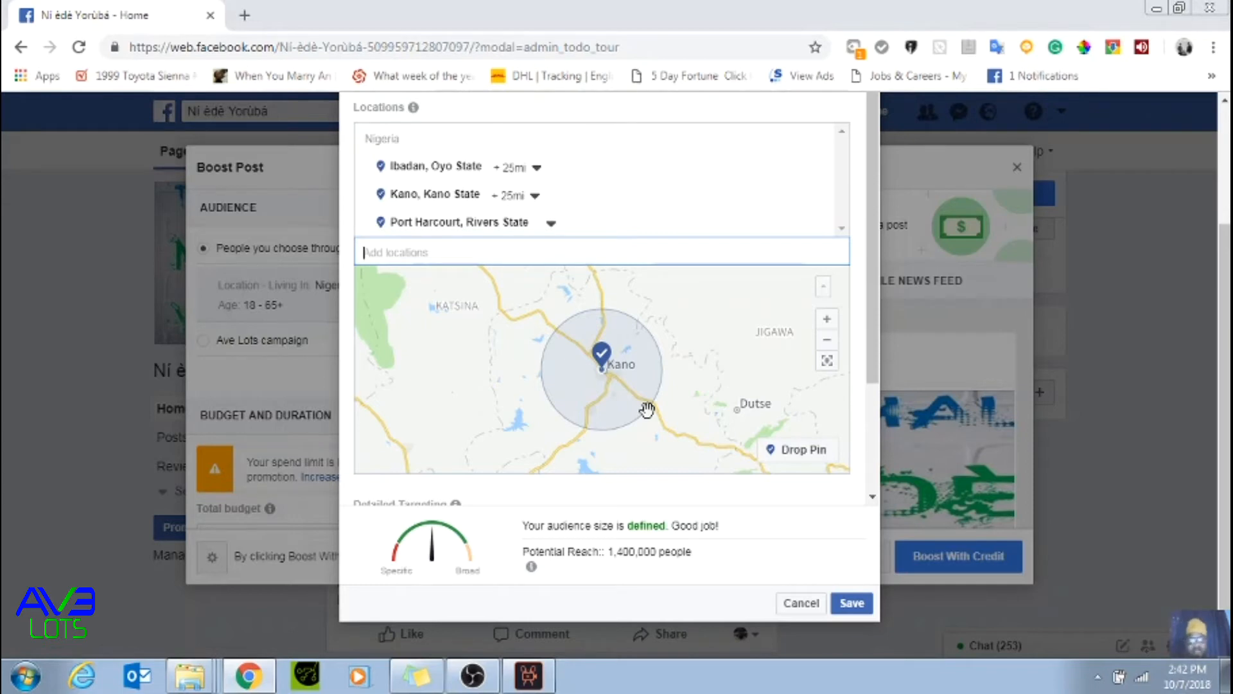
- Include people interested in Online shopping in the audience's detailed targeting
scroll(635, 392, down, 3)
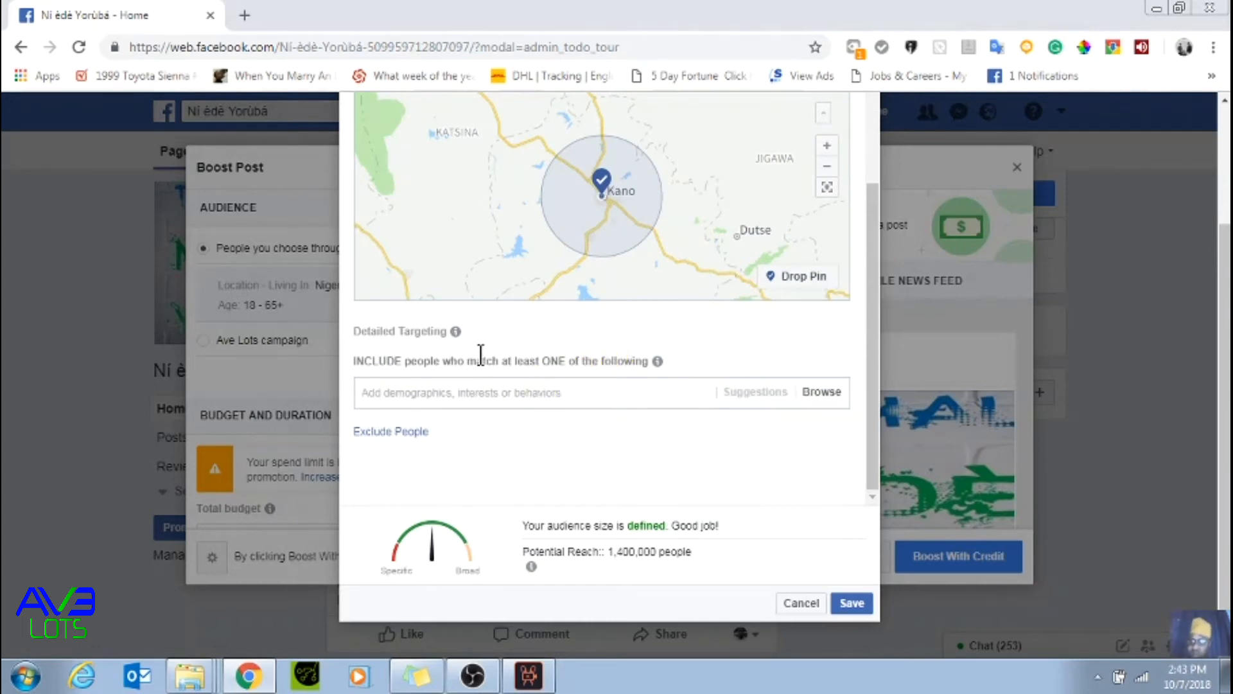
key(super)
click(529, 439)
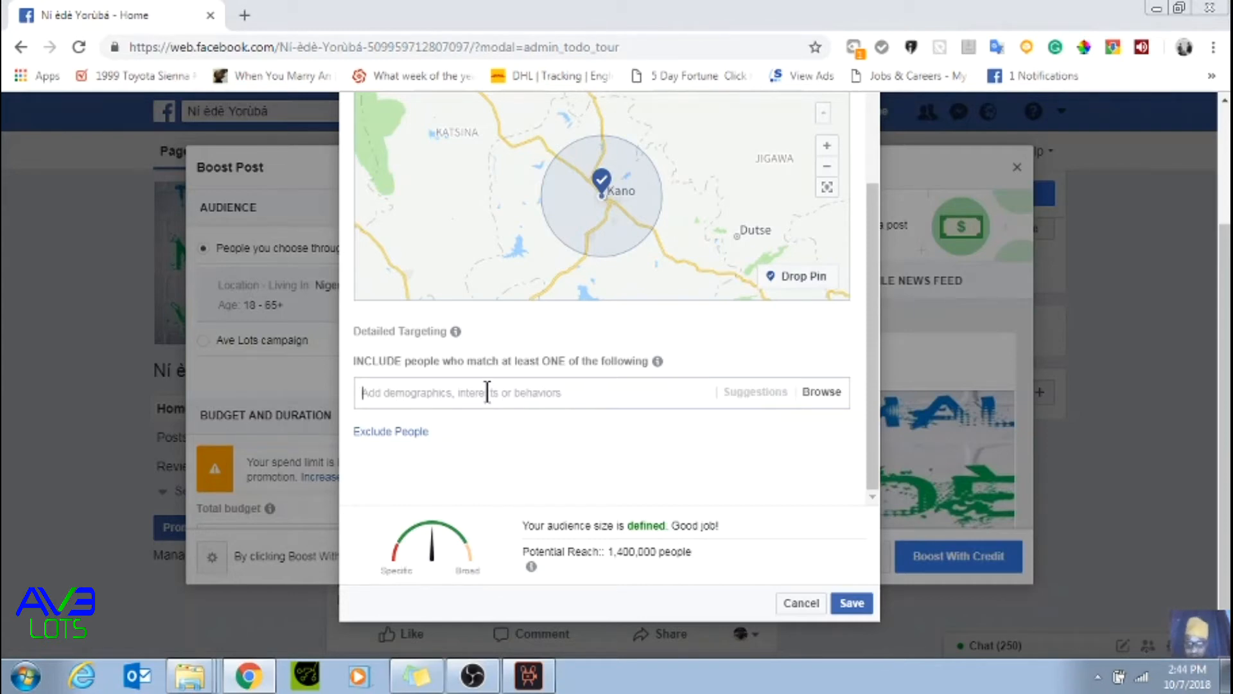
text(online)
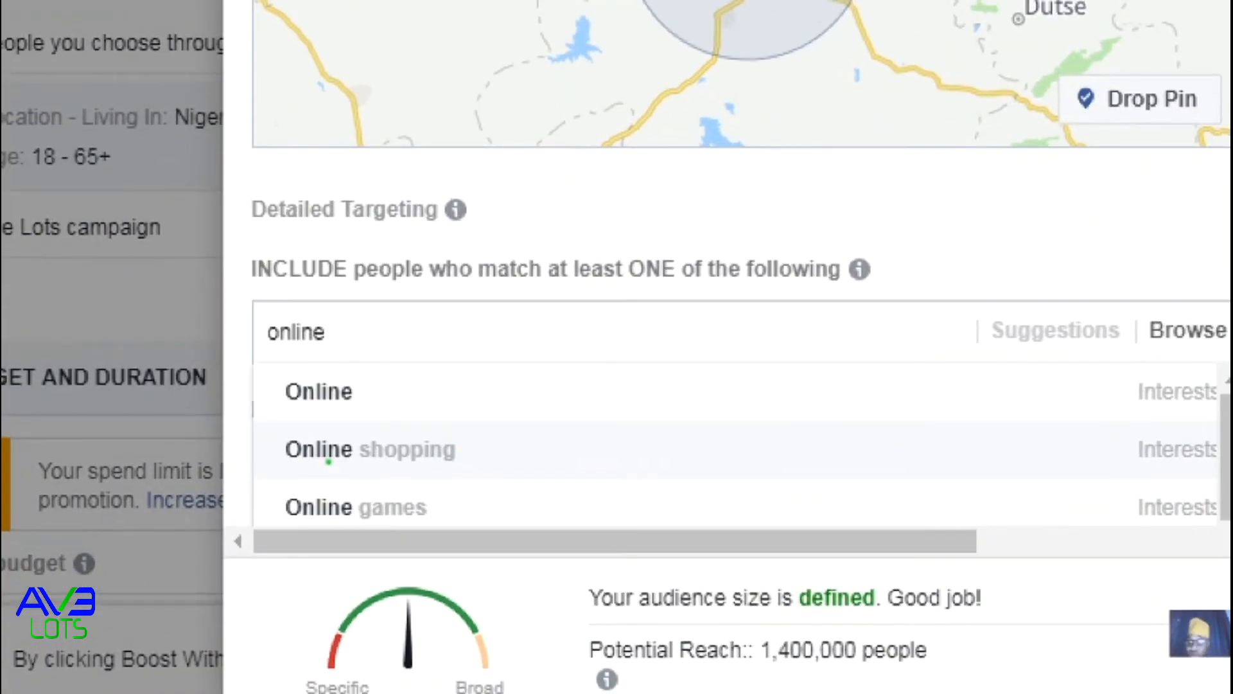
mouse_move(262, 425)
mouse_down()
mouse_move(271, 448)
mouse_move(481, 462)
mouse_move(503, 424)
mouse_up()
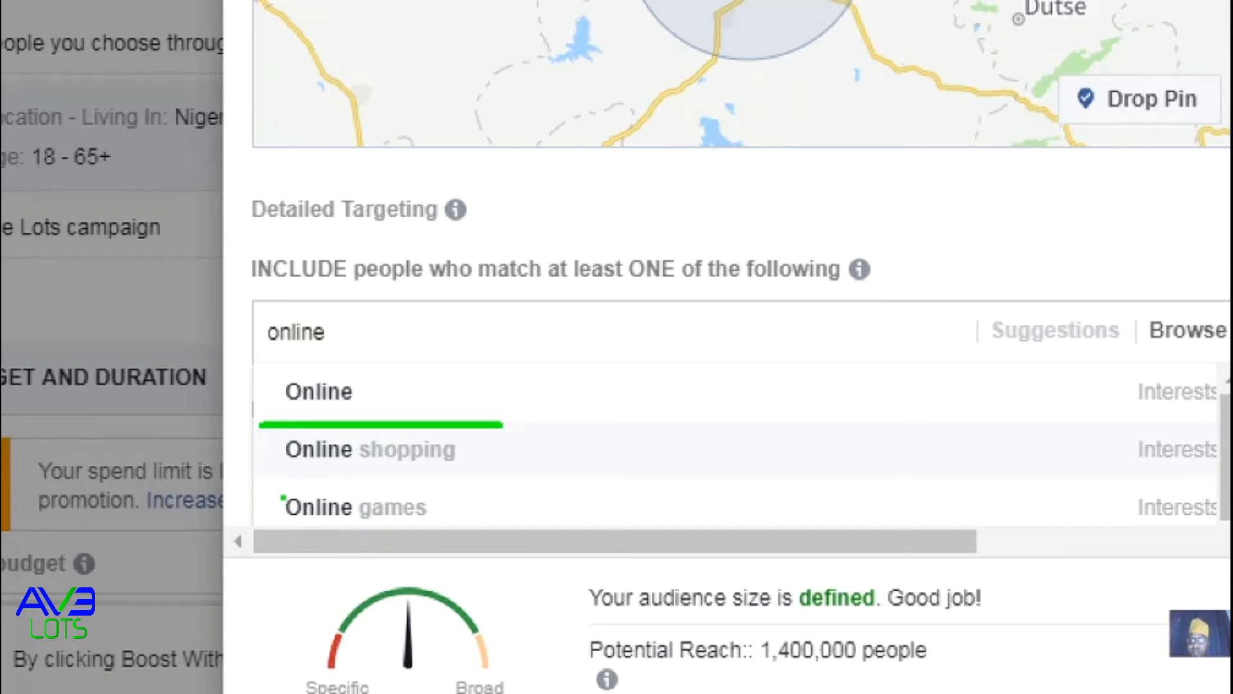
drag(251, 488, 509, 487)
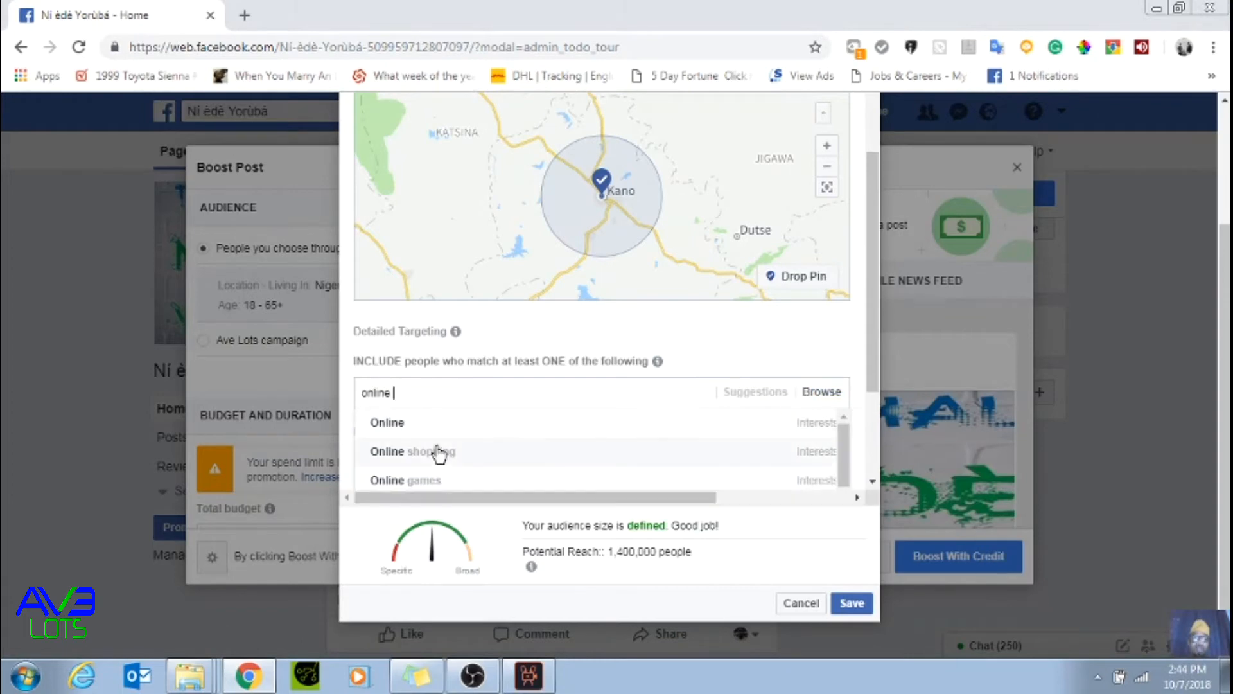
scroll(488, 456, down, 2)
scroll(488, 452, up, 2)
click(468, 453)
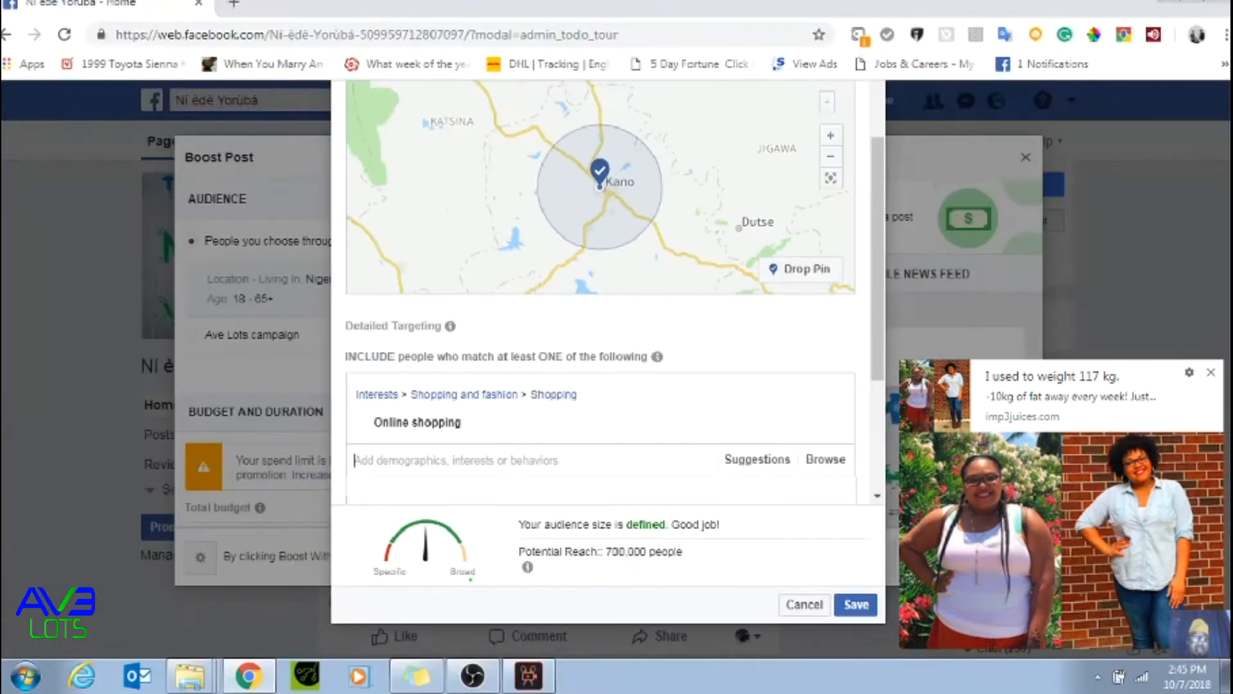
- Dismiss the pop-up advertisements covering the page and save the edited audience
click(1211, 378)
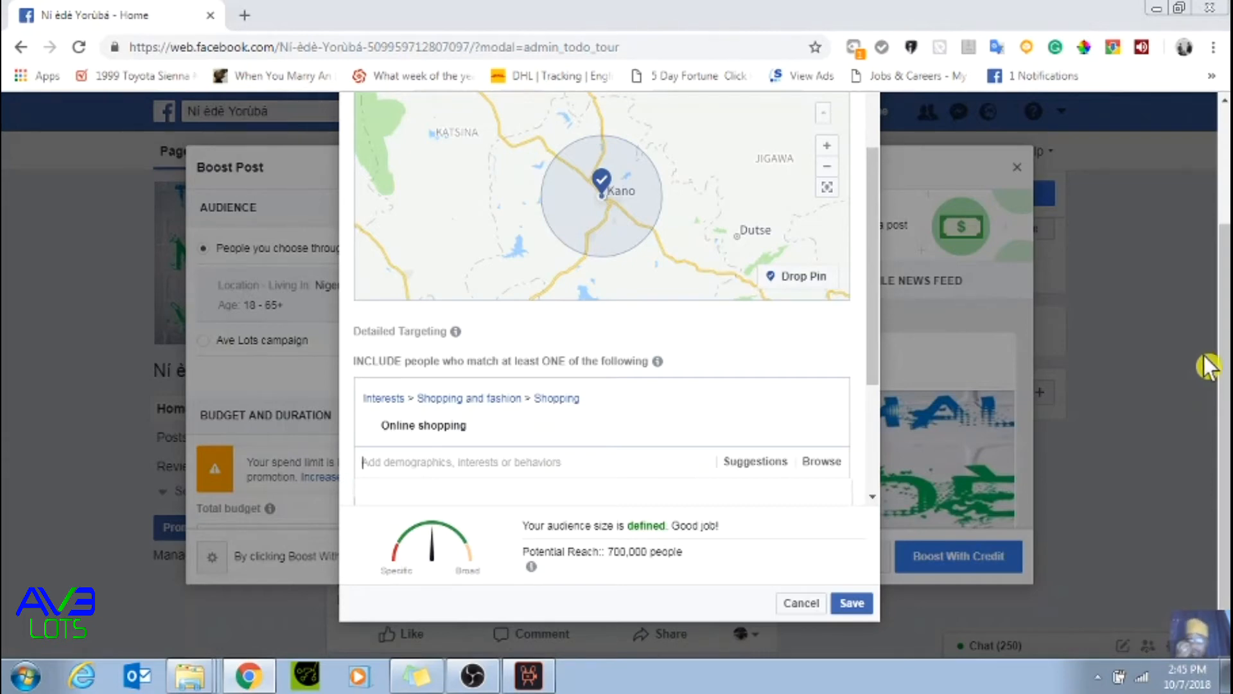
scroll(655, 481, down, 3)
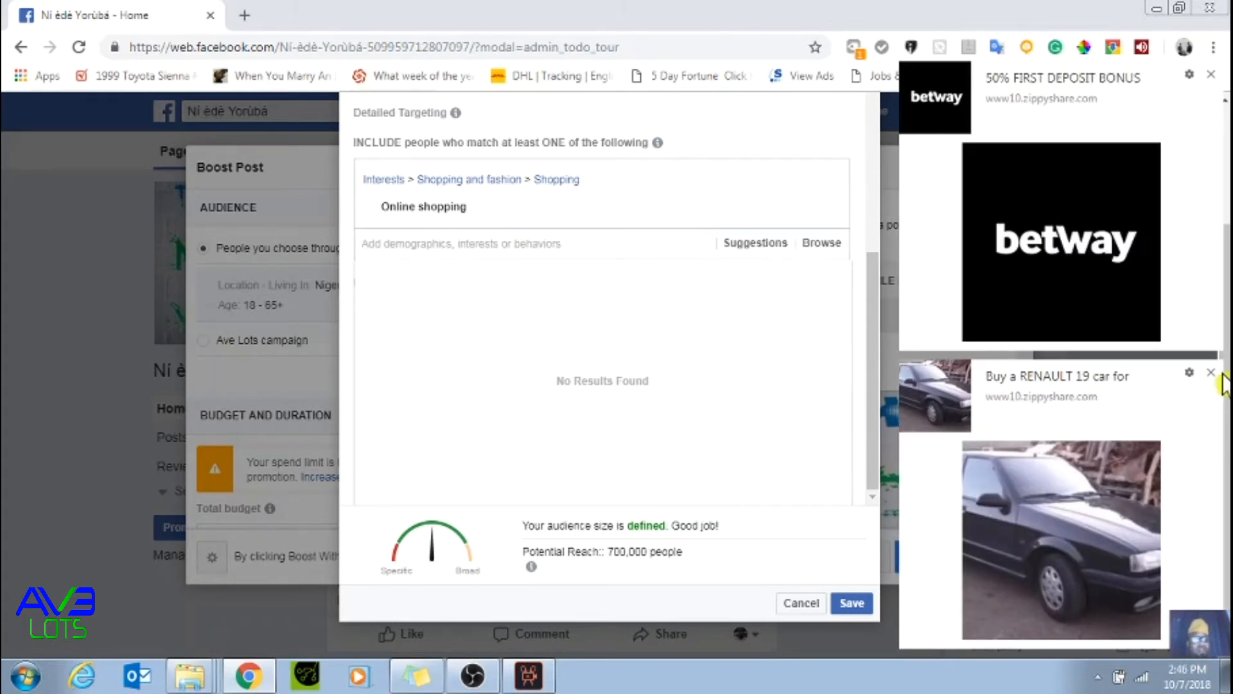
click(1210, 372)
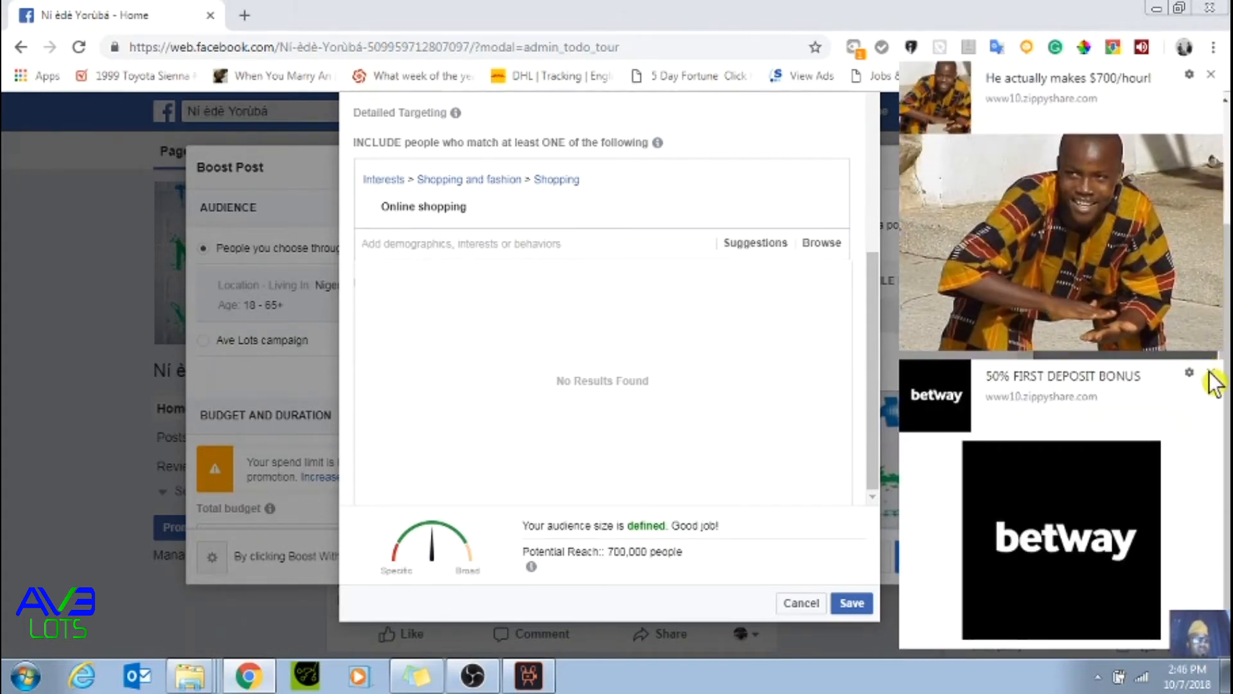
click(1211, 375)
click(1211, 372)
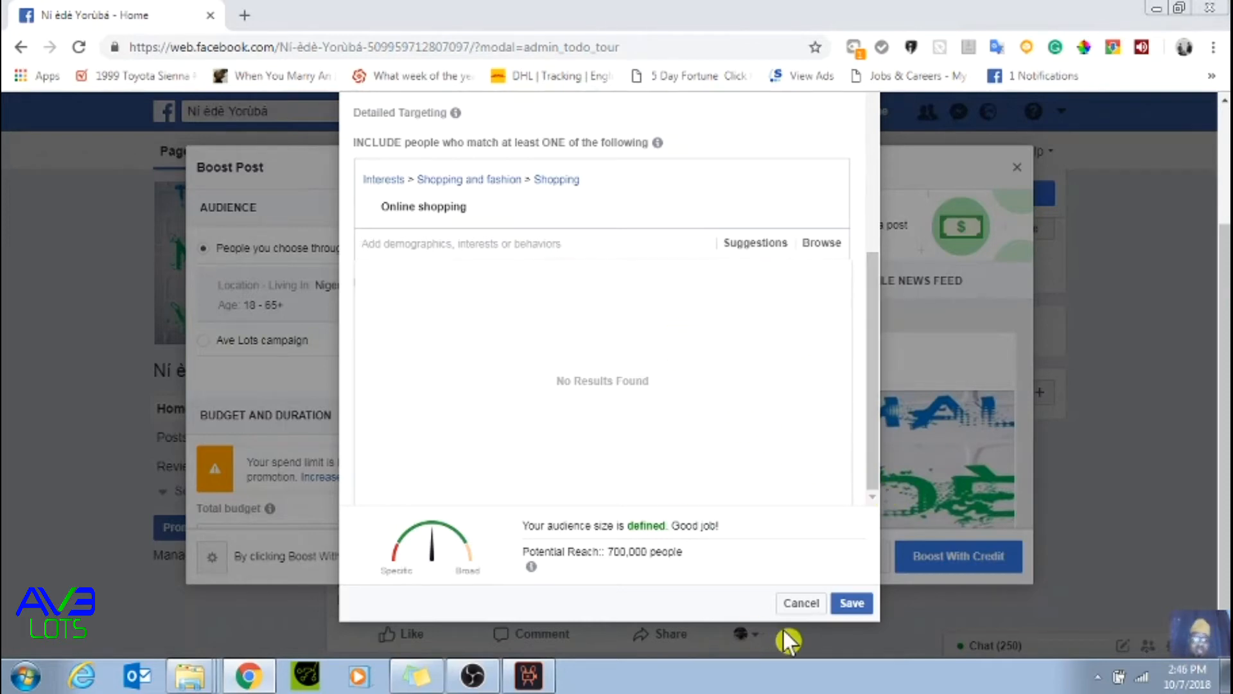
mouse_move(411, 168)
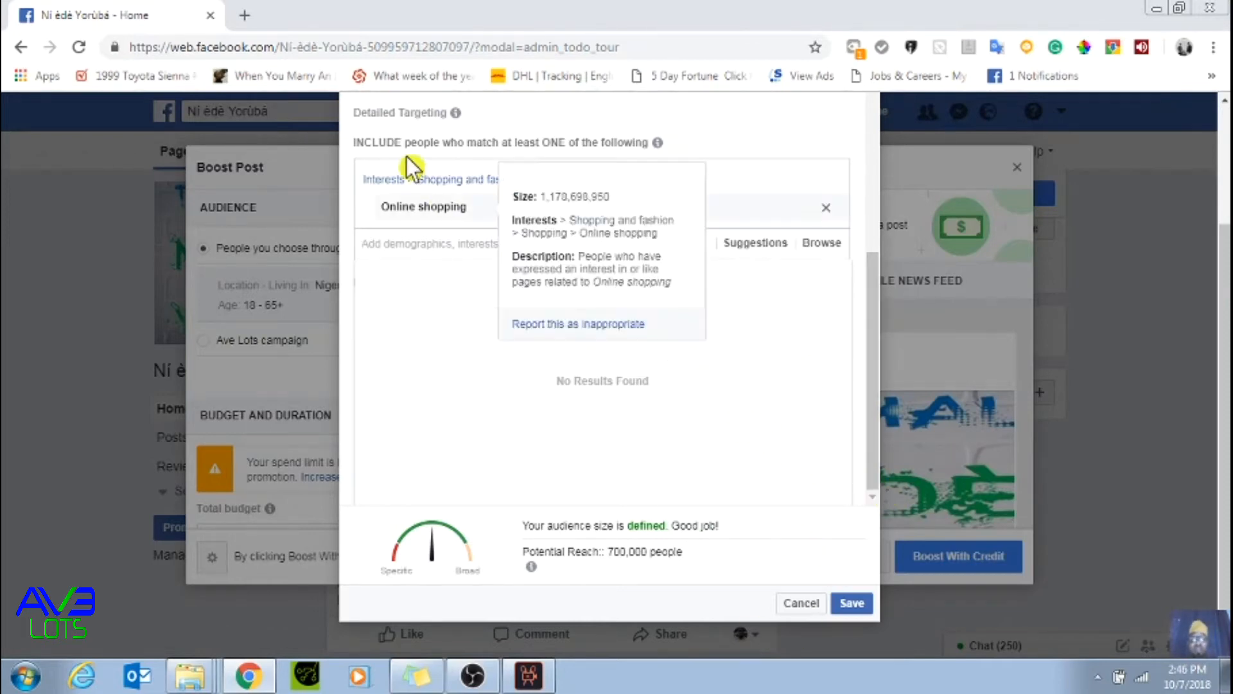
click(852, 604)
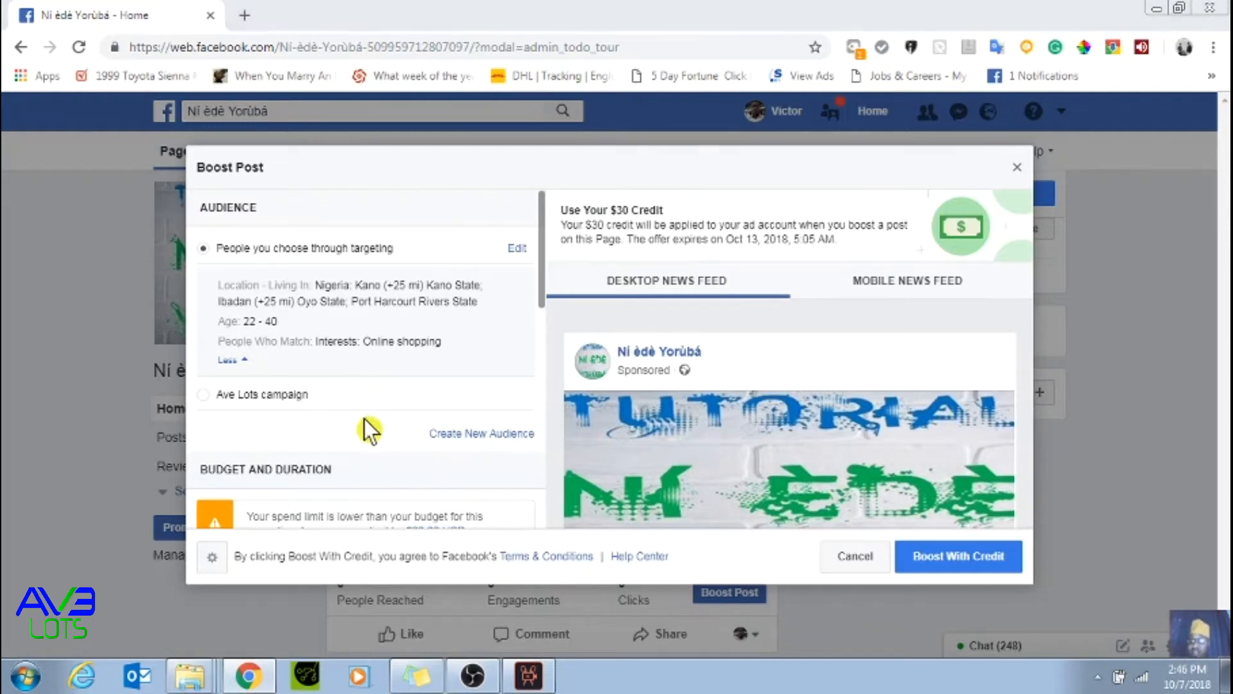
- Review the saved audience's locations, age range and interests, along with the boost's budget and duration section
key(super)
click(428, 207)
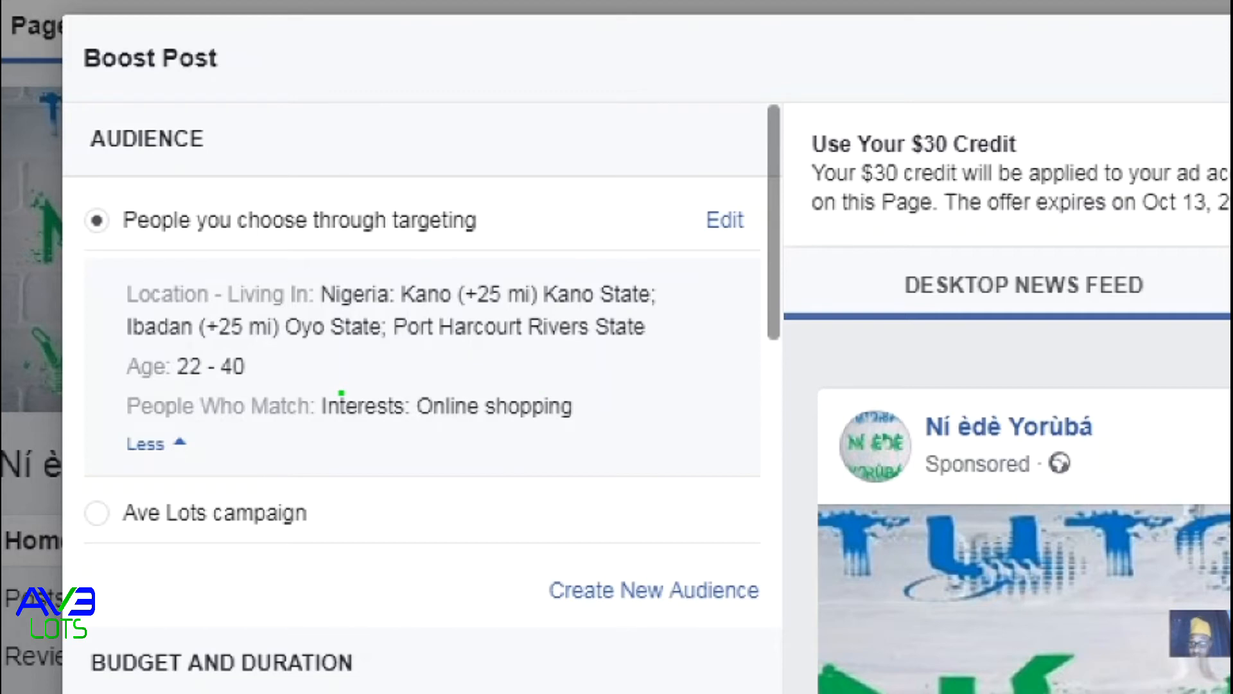
mouse_move(325, 376)
mouse_down()
mouse_move(438, 426)
mouse_move(585, 389)
mouse_move(588, 377)
mouse_up()
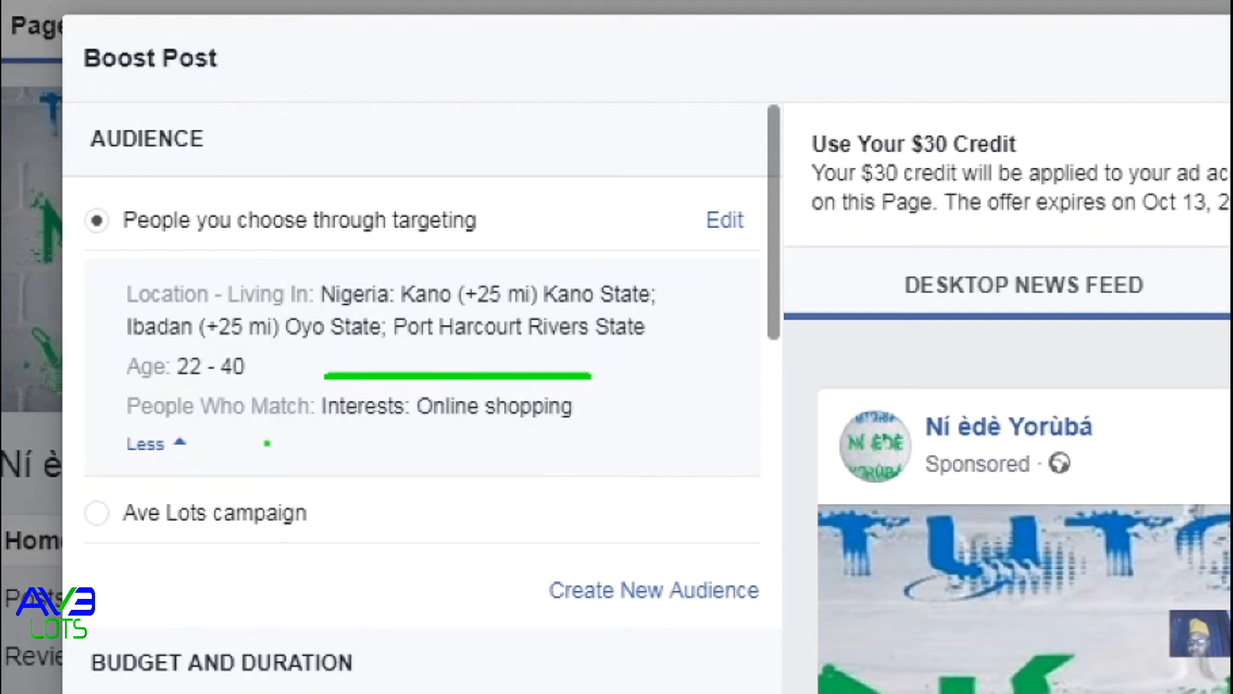
drag(317, 430, 612, 427)
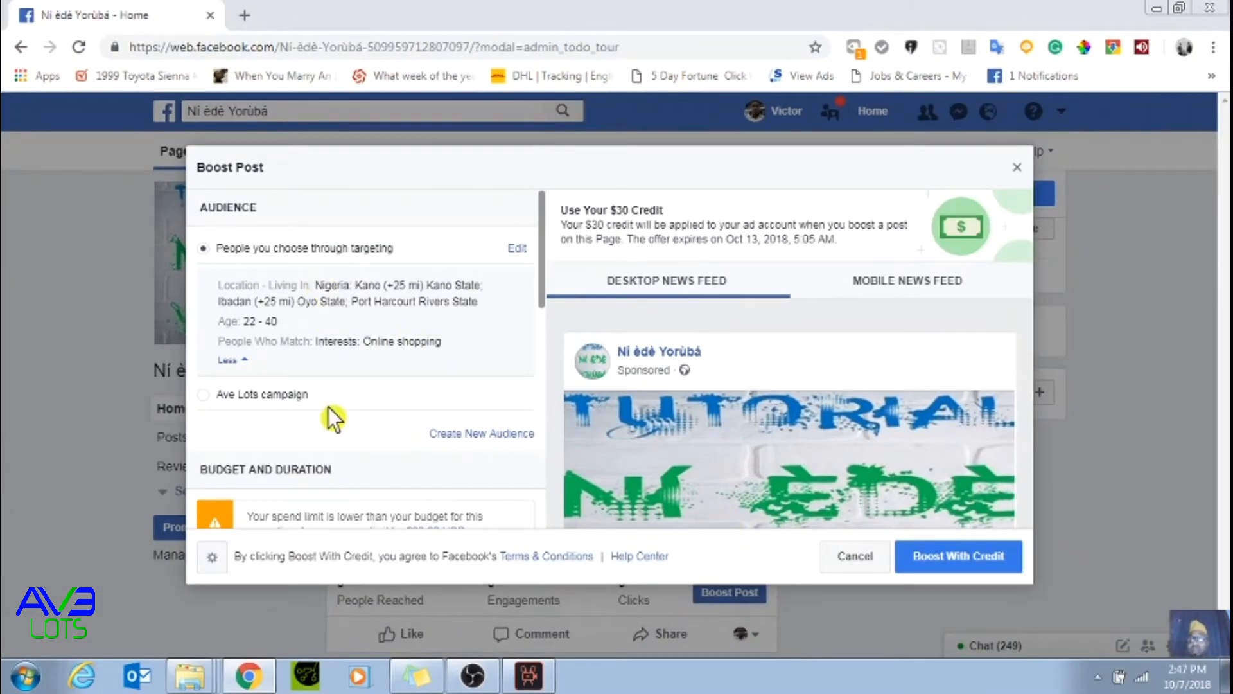
scroll(330, 418, down, 2)
scroll(322, 407, down, 2)
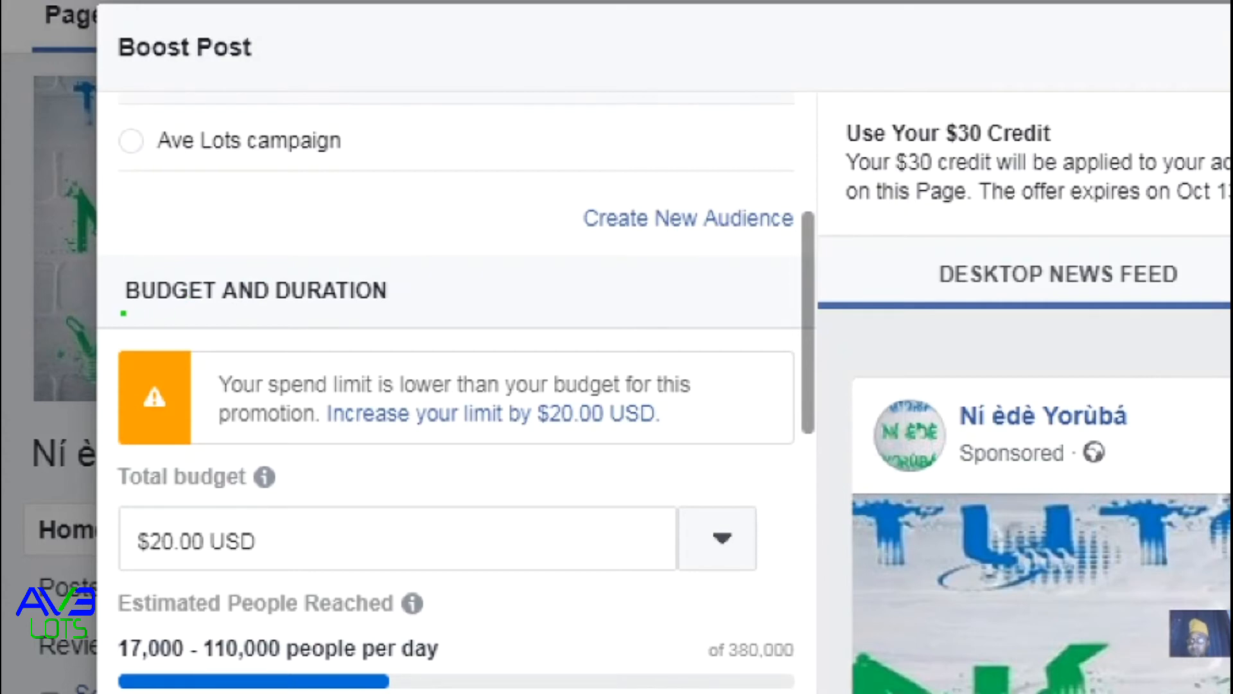
drag(124, 312, 422, 312)
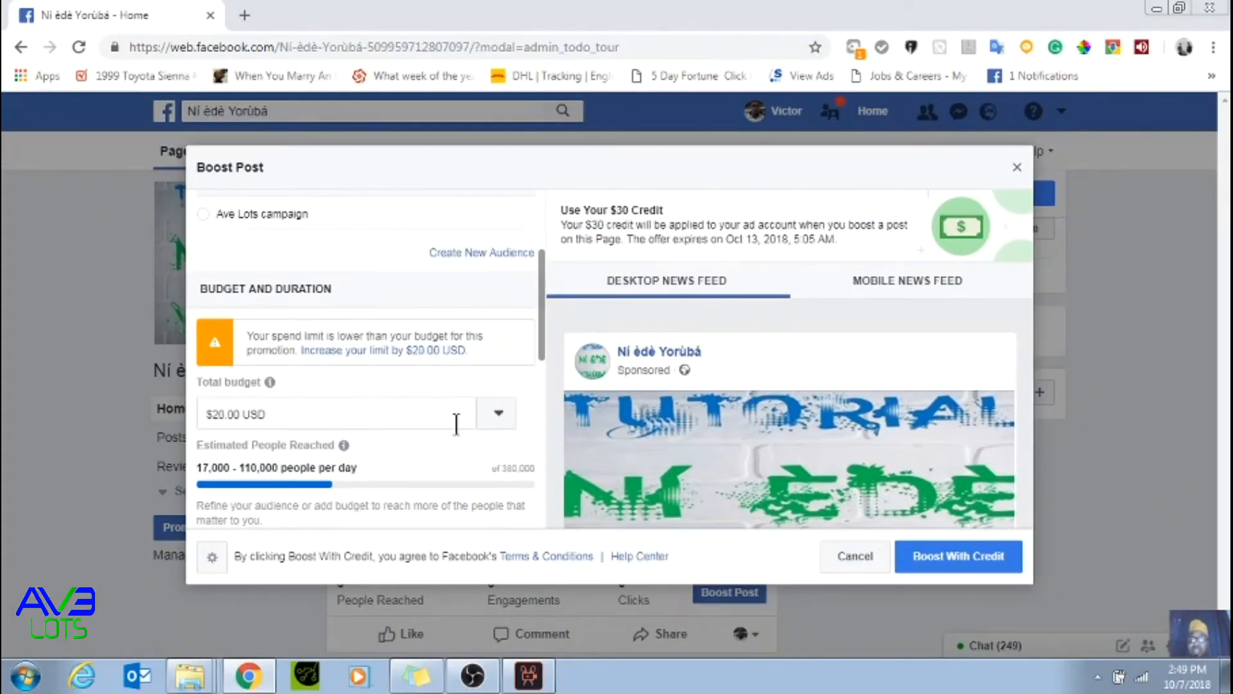
- Choose a custom total budget for the boost and set it to $10.00 USD
click(498, 420)
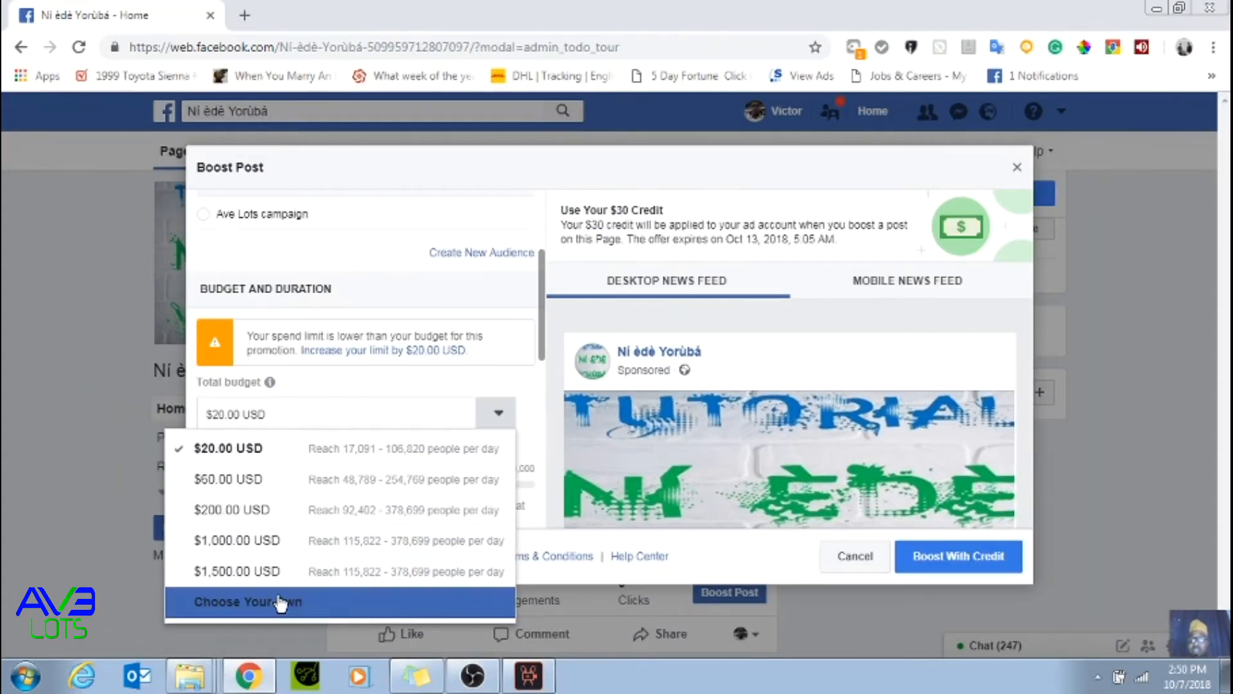
click(273, 603)
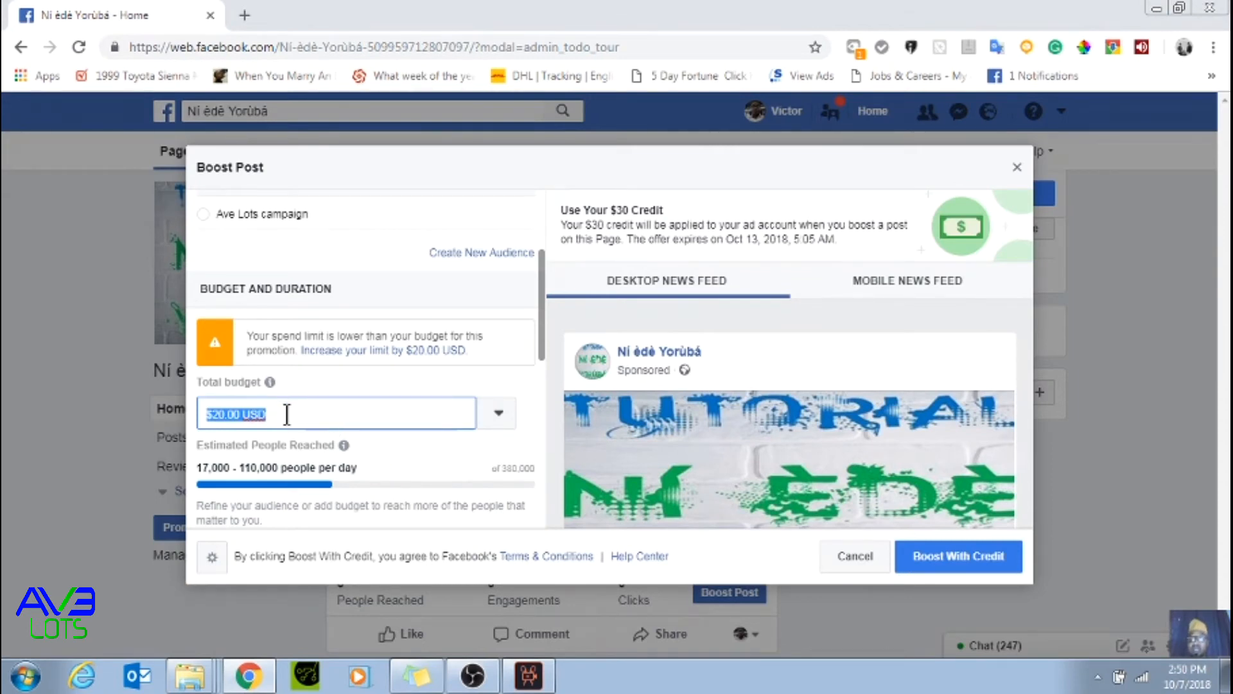
mouse_move(297, 442)
click(254, 415)
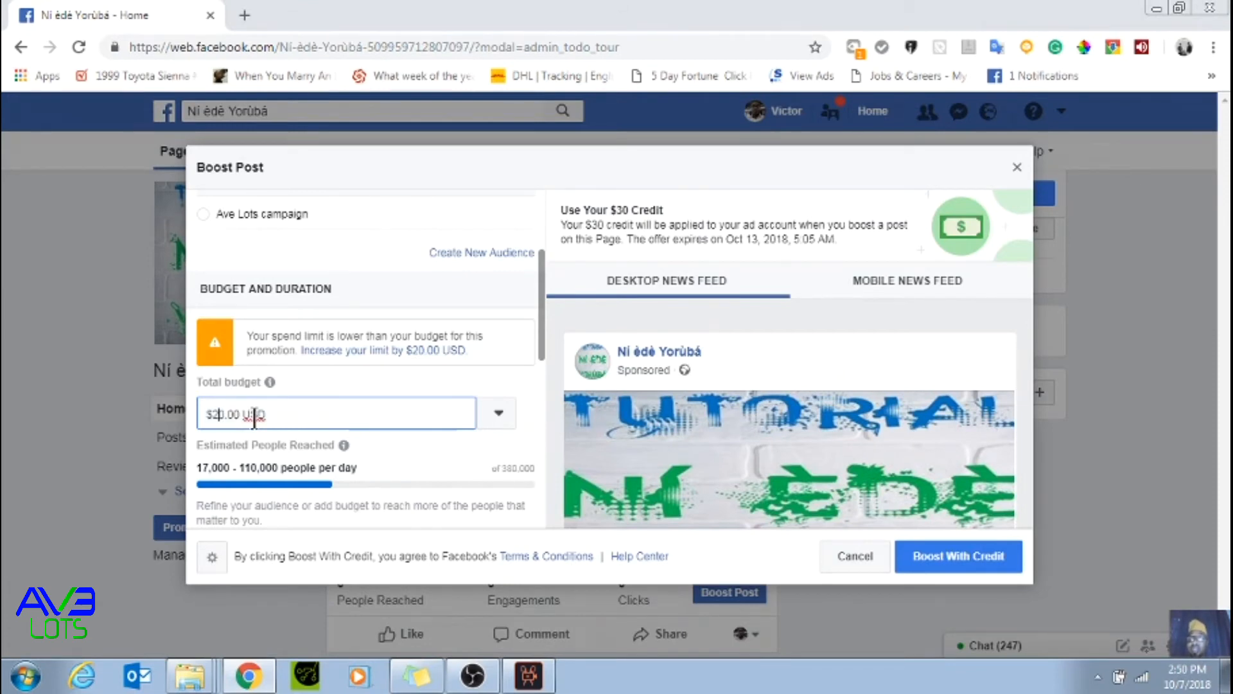
key(Left)
key(Left)
key(Left)
key(Left)
key(Left)
key(Left)
key(Left)
key(BackSpace)
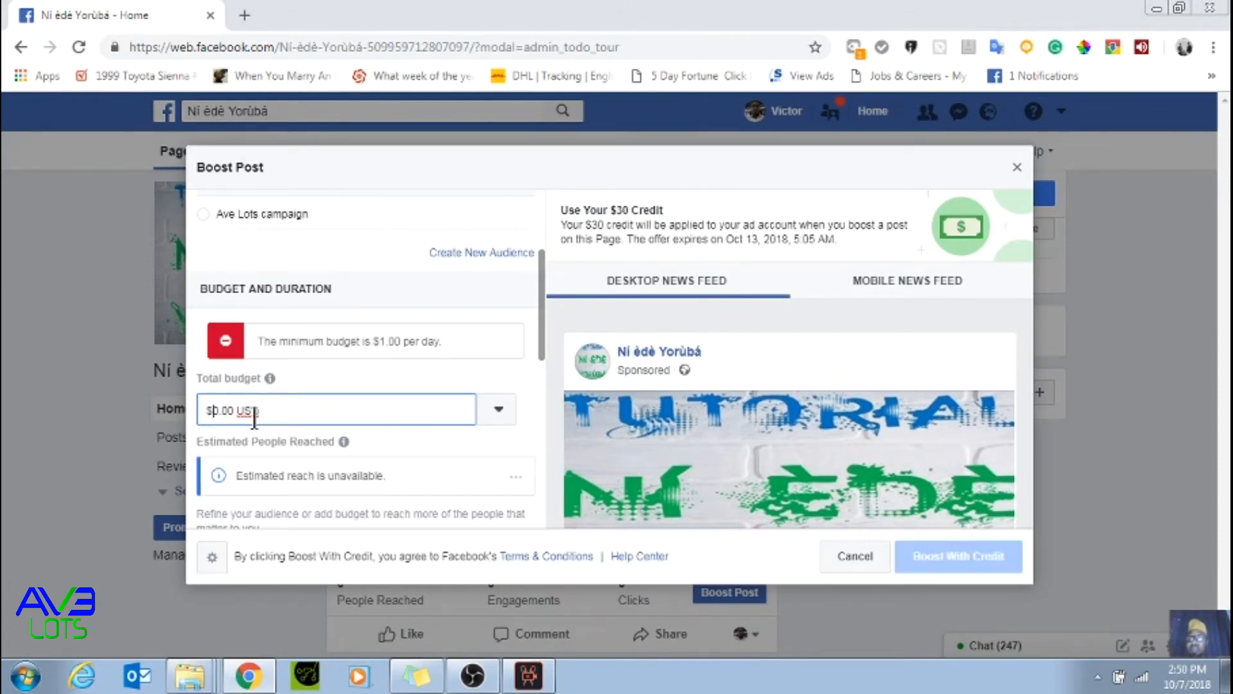
text(1)
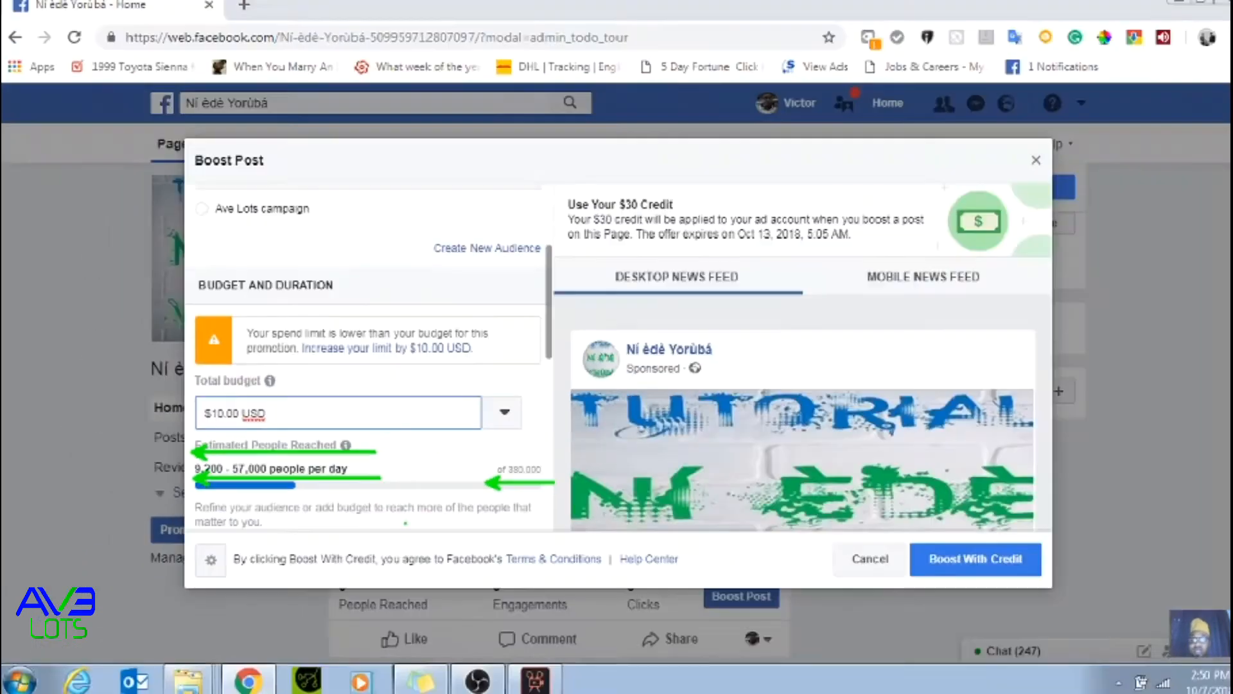
- Review the duration choices for the boosted post and set its duration to 7 days
mouse_move(329, 420)
scroll(313, 450, down, 2)
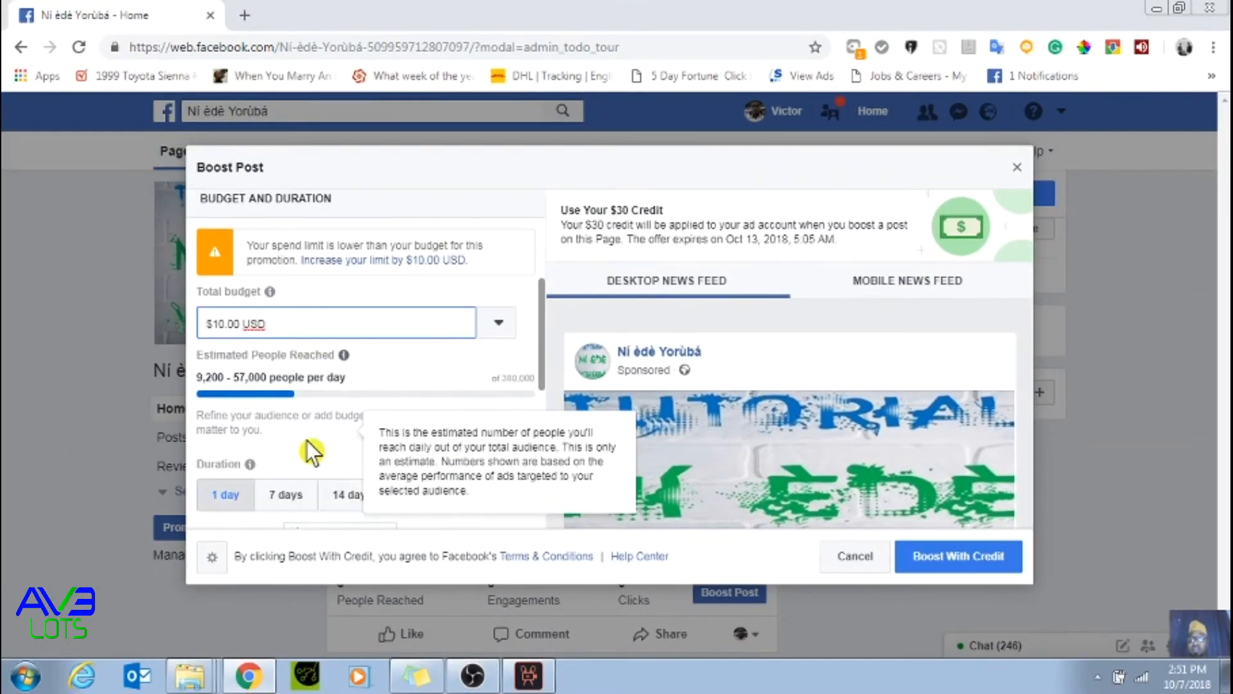
scroll(313, 450, down, 2)
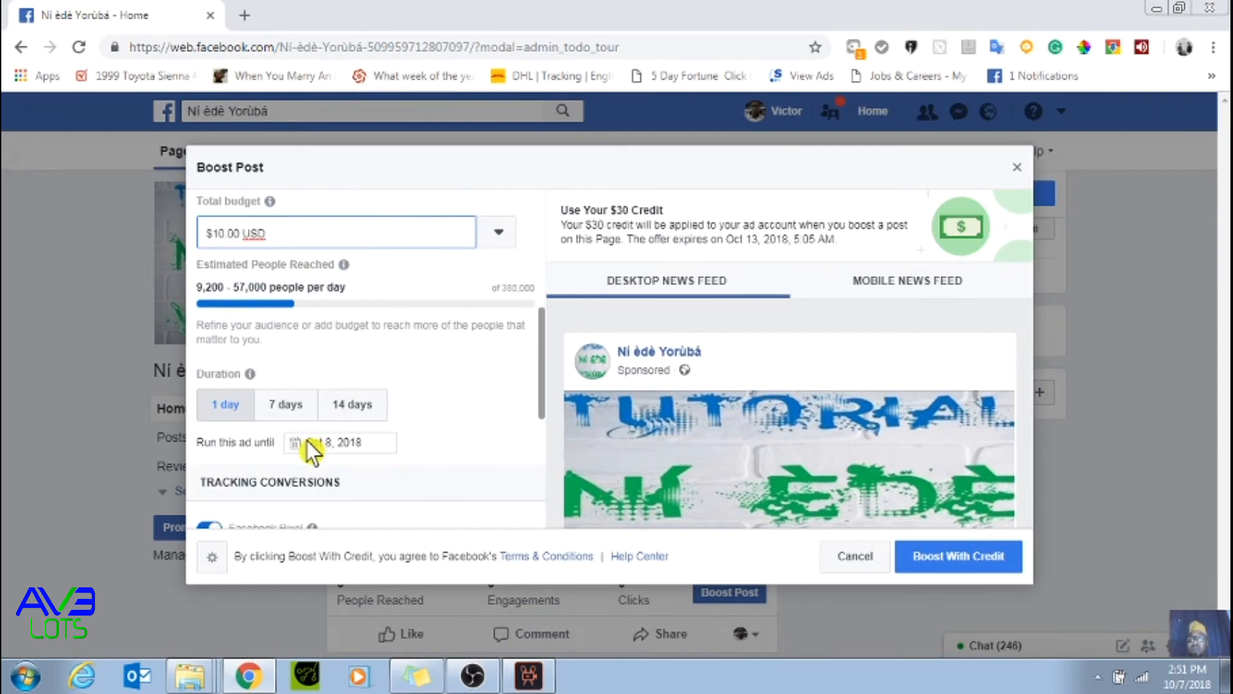
scroll(313, 450, down, 2)
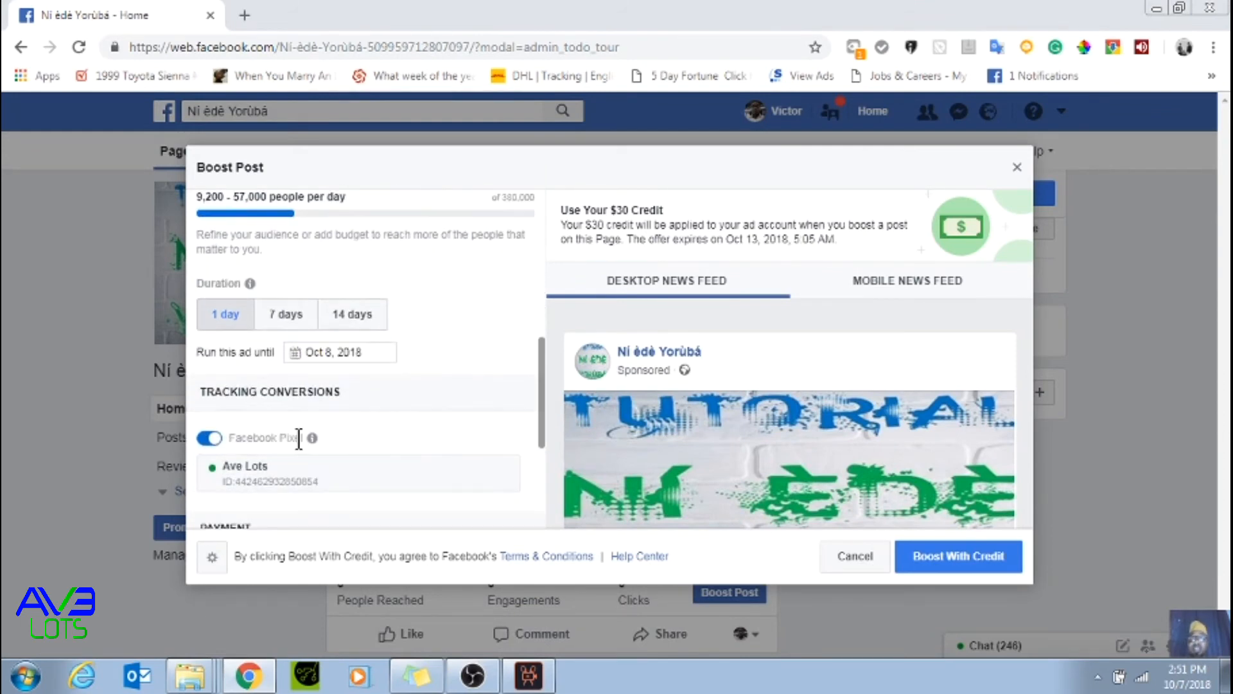
scroll(299, 439, up, 2)
scroll(298, 439, down, 2)
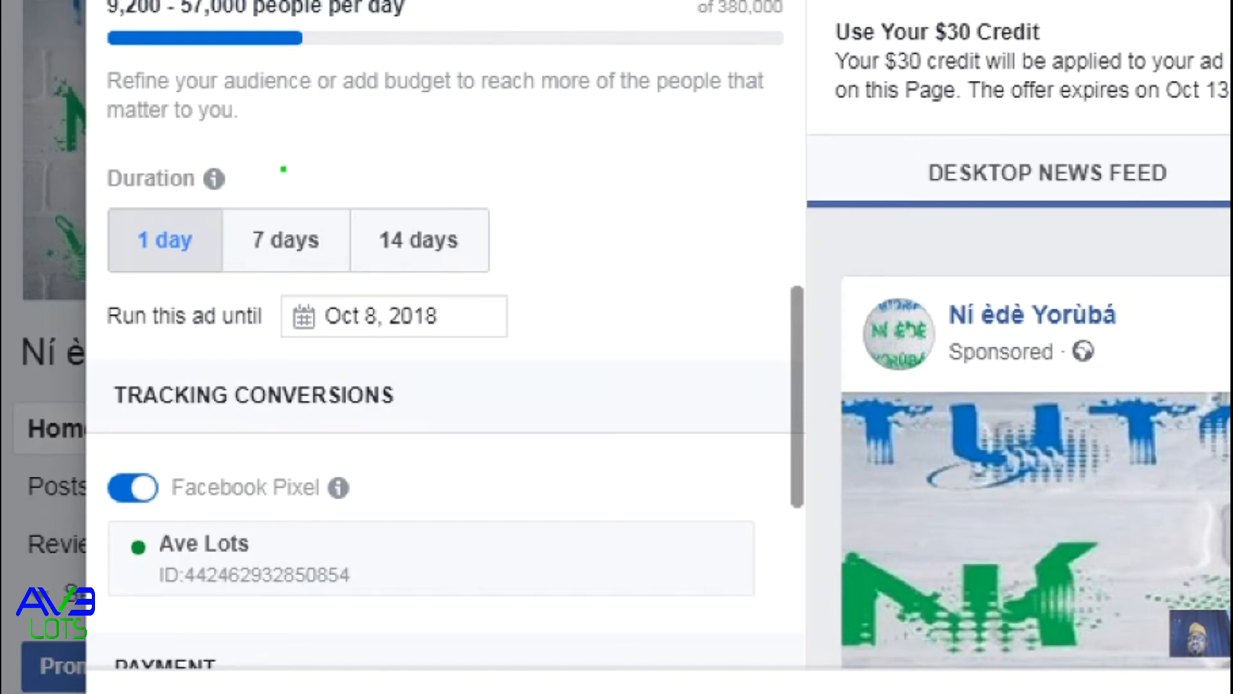
mouse_move(233, 204)
mouse_down()
mouse_move(154, 188)
mouse_move(238, 270)
mouse_move(218, 202)
mouse_up()
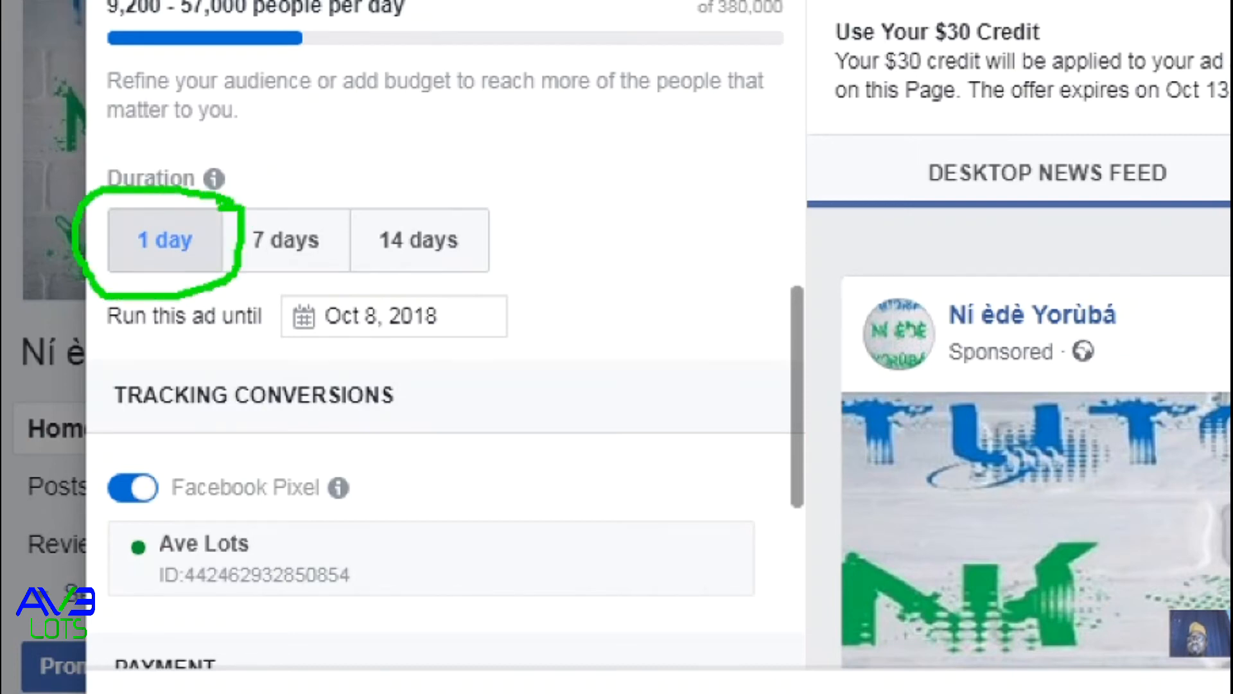
mouse_move(360, 190)
mouse_down()
mouse_move(314, 184)
mouse_move(260, 293)
mouse_move(358, 170)
mouse_move(325, 183)
mouse_up()
mouse_move(488, 198)
mouse_down()
mouse_move(425, 184)
mouse_move(398, 296)
mouse_move(514, 183)
mouse_move(424, 195)
mouse_up()
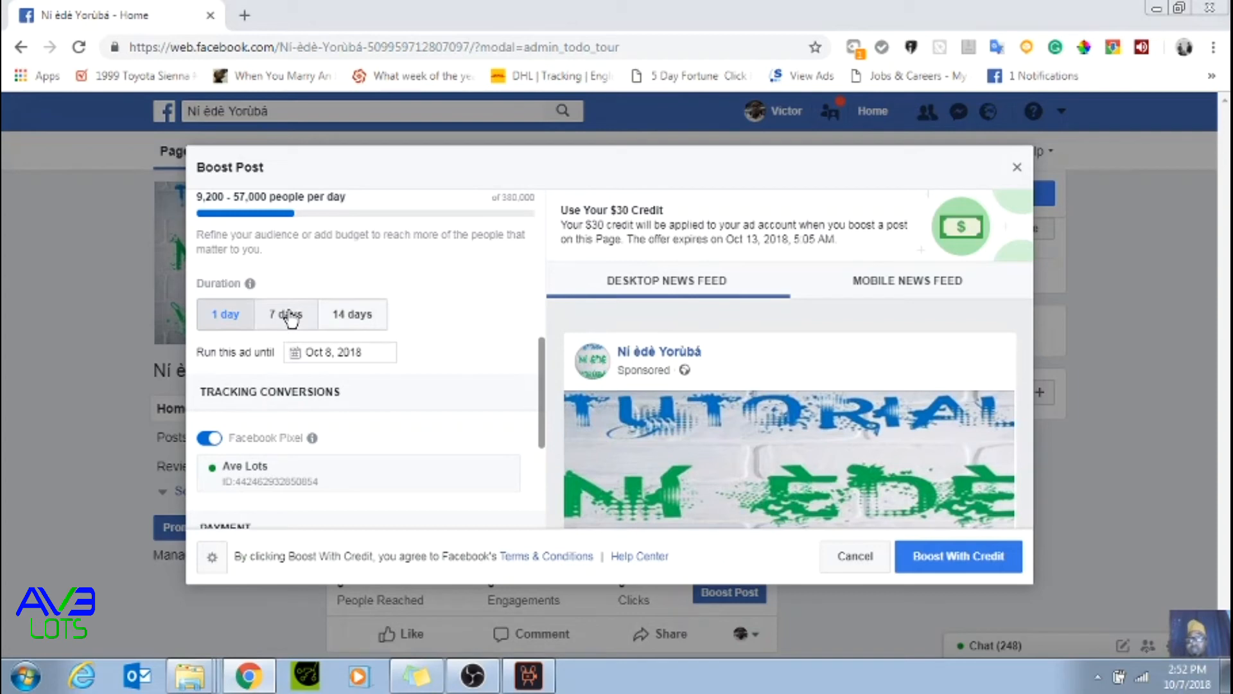
click(290, 316)
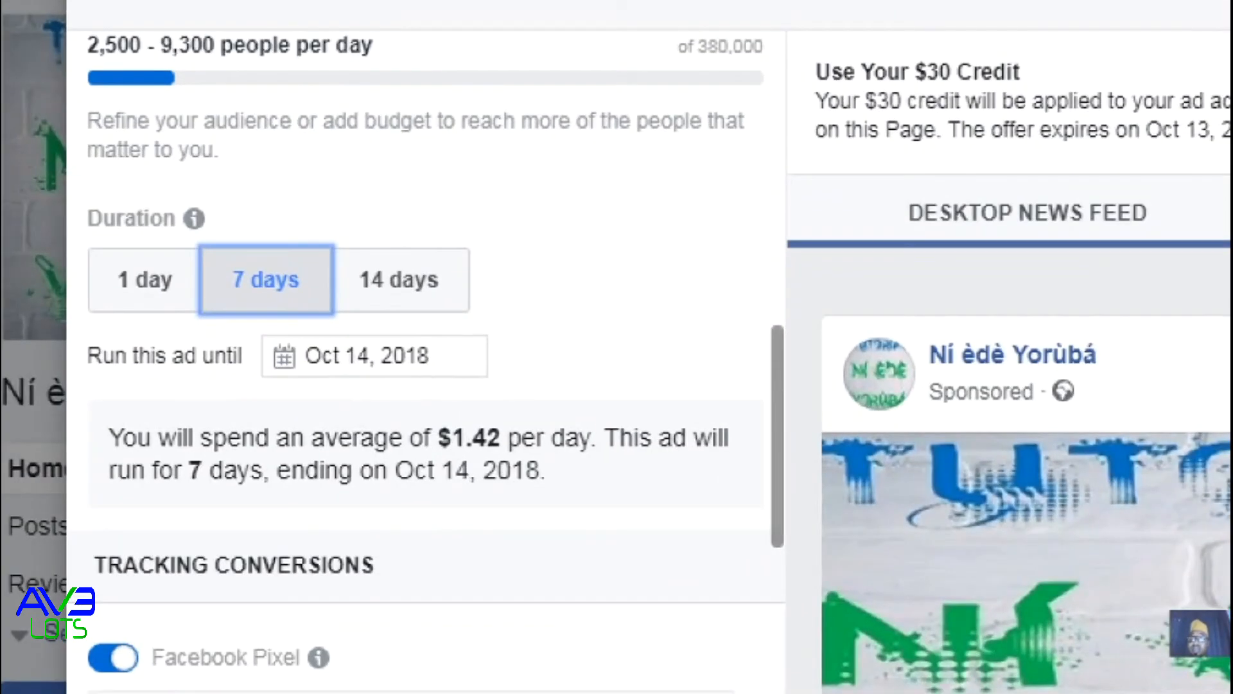
- Review the boost's audience, total budget, duration with end date, tracking conversions and payment method
click(307, 349)
mouse_move(252, 324)
mouse_down()
mouse_move(251, 372)
mouse_move(559, 341)
mouse_move(243, 324)
mouse_up()
mouse_move(246, 225)
mouse_down()
mouse_move(183, 260)
mouse_move(315, 360)
mouse_move(382, 231)
mouse_move(200, 222)
mouse_up()
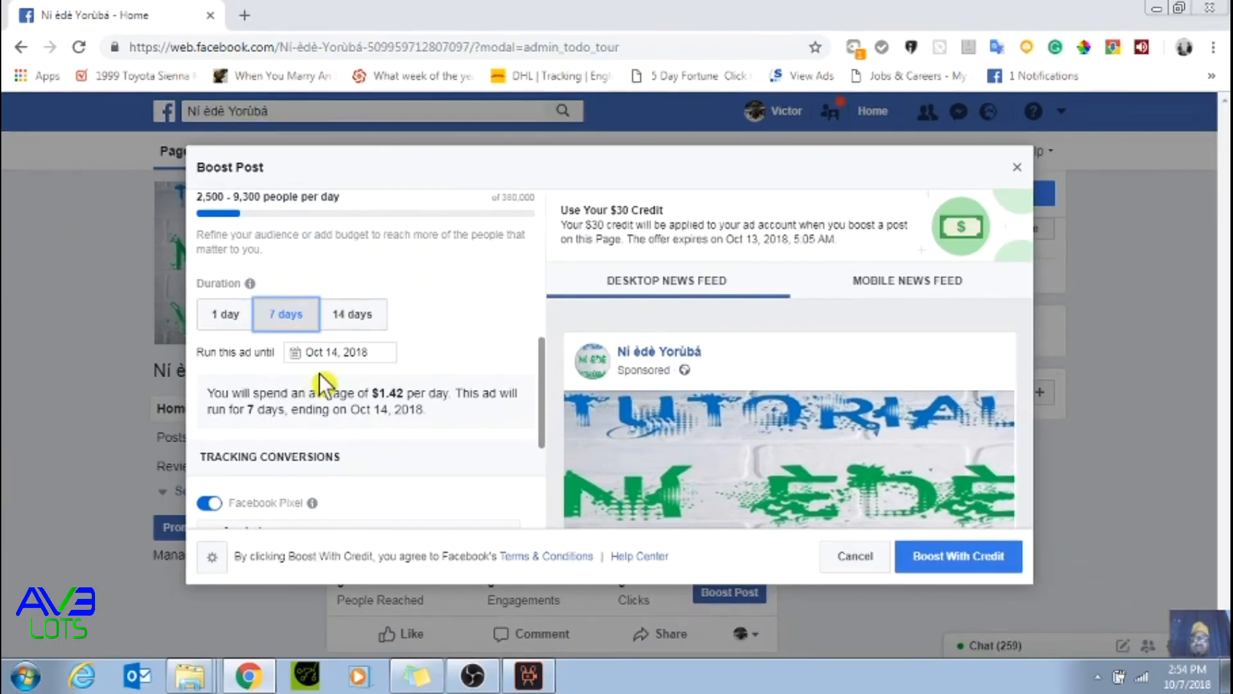
scroll(357, 354, up, 8)
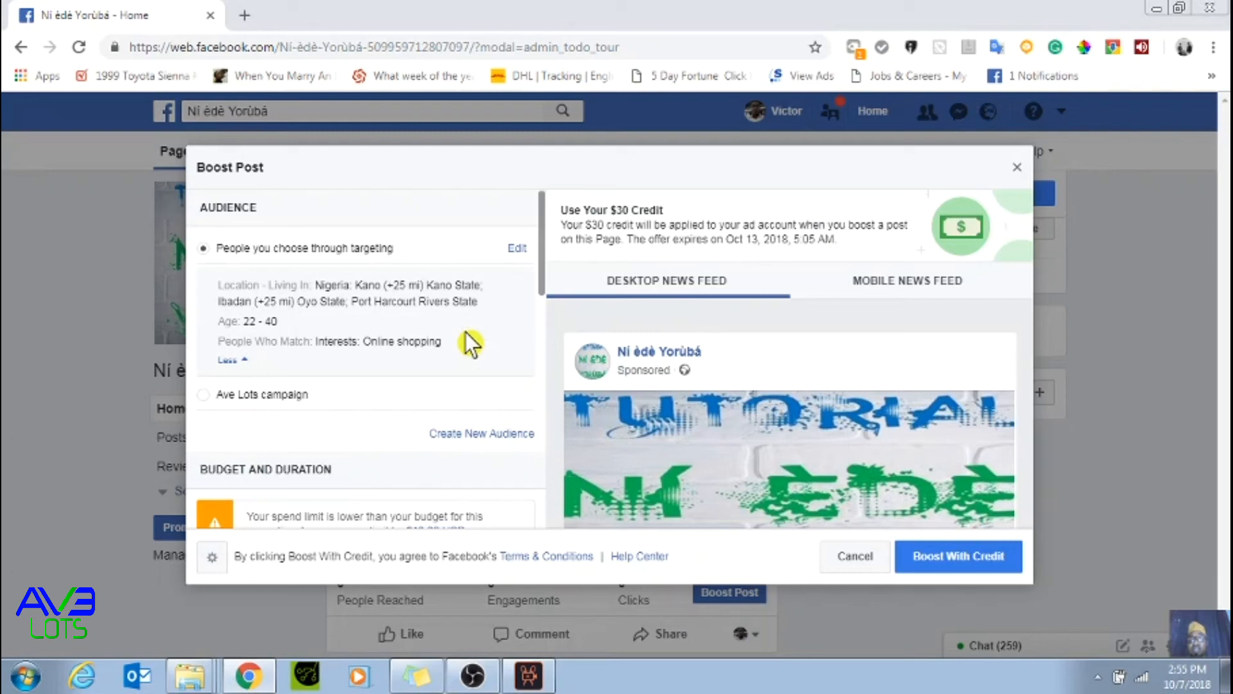
scroll(426, 399, down, 4)
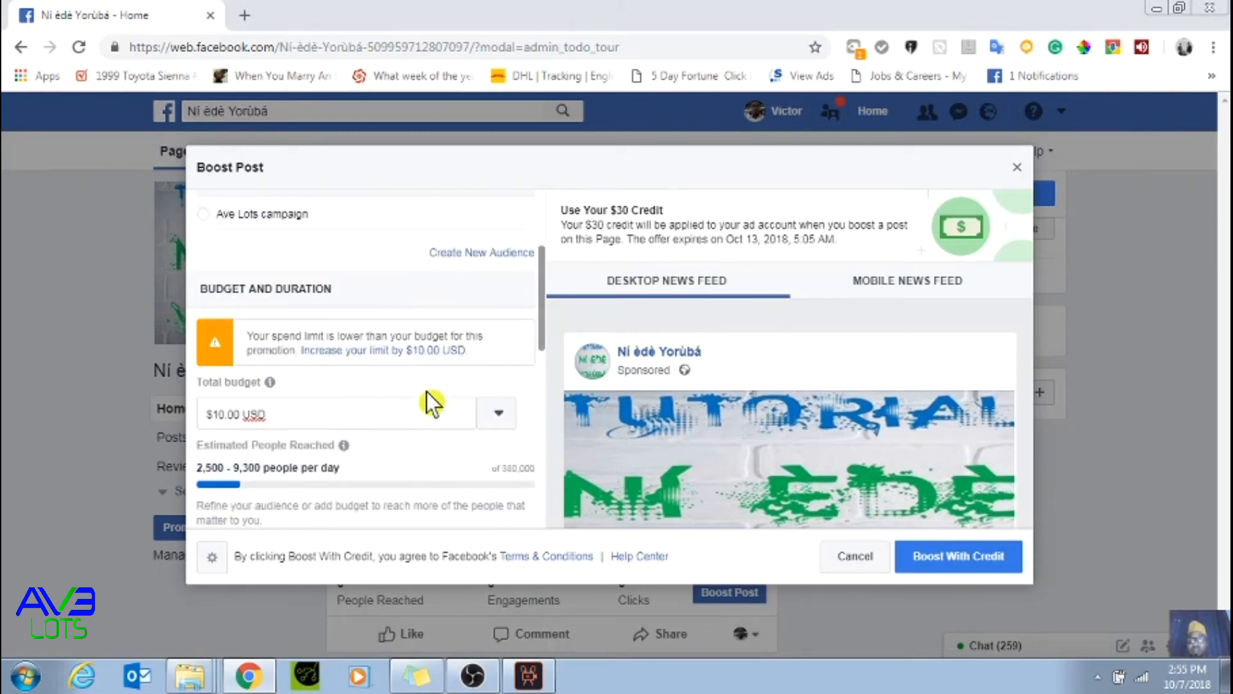
scroll(418, 390, down, 5)
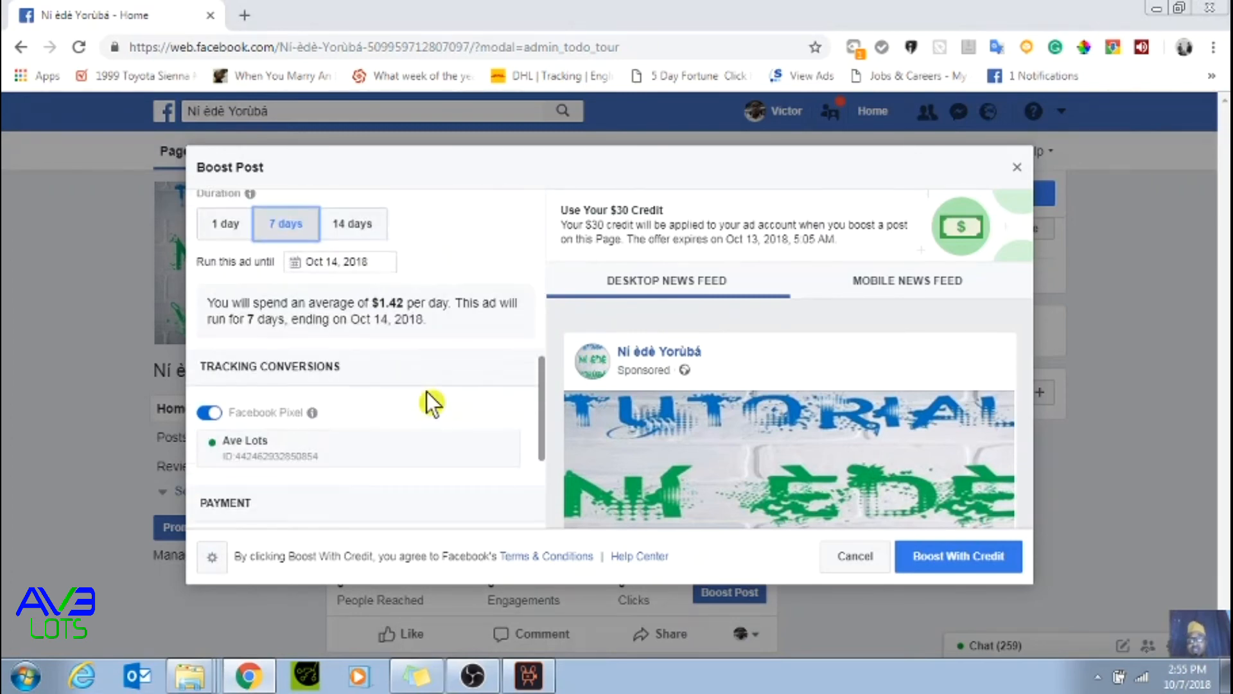
scroll(432, 403, down, 2)
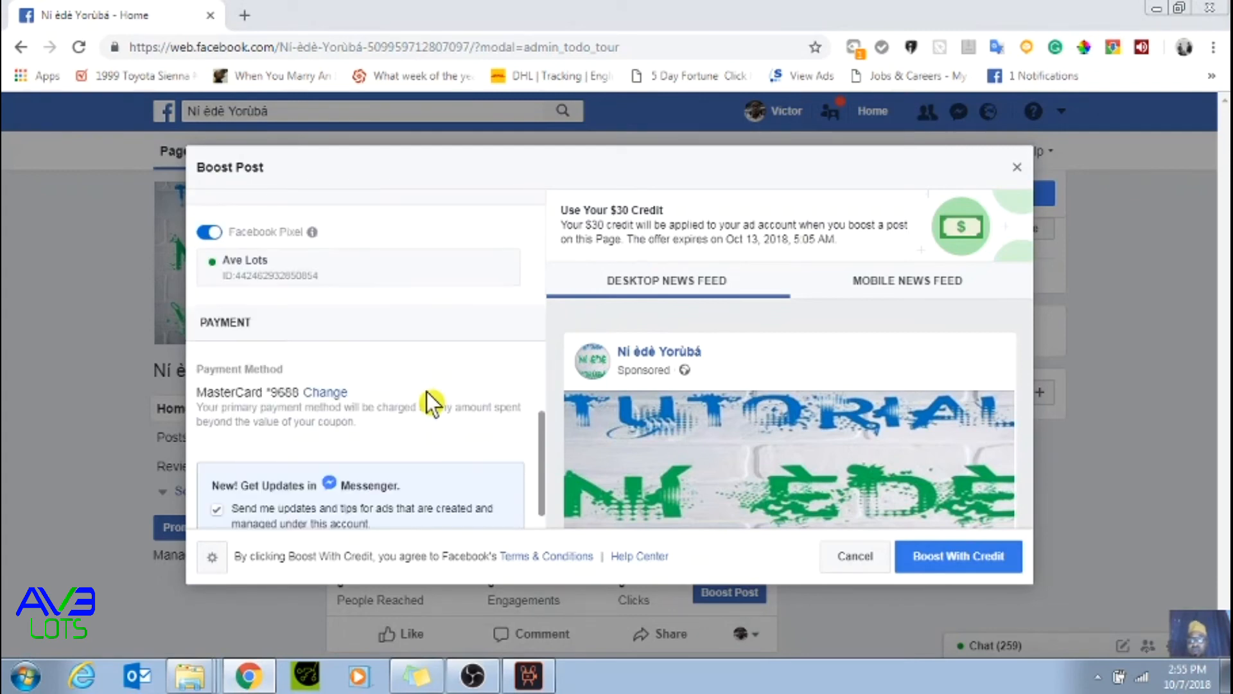
scroll(438, 385, up, 3)
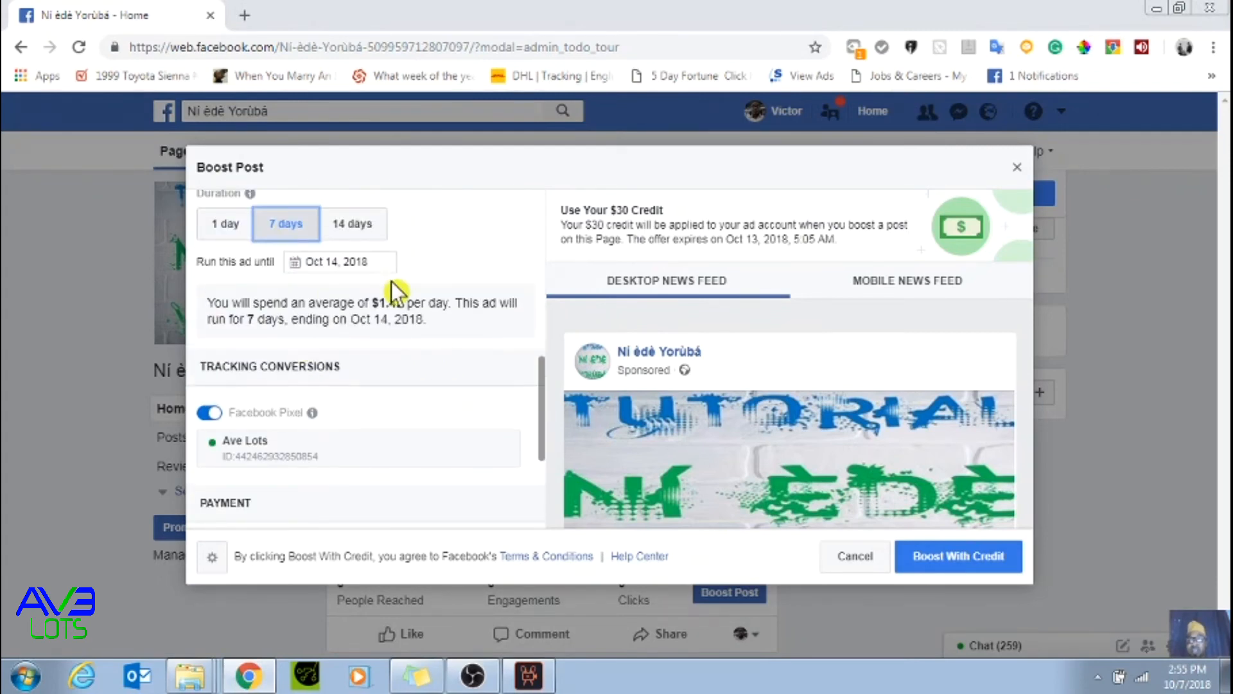
scroll(389, 292, up, 3)
scroll(430, 370, down, 4)
scroll(366, 328, down, 2)
scroll(347, 305, up, 3)
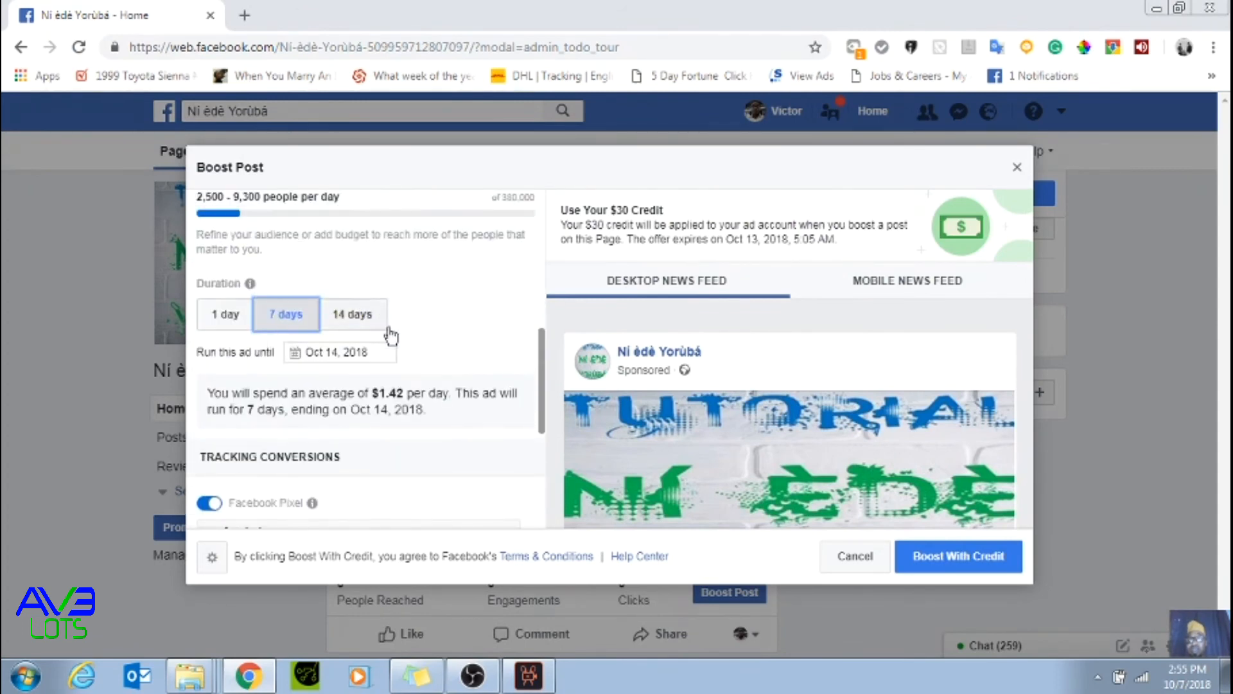
scroll(427, 399, down, 1)
scroll(432, 399, down, 1)
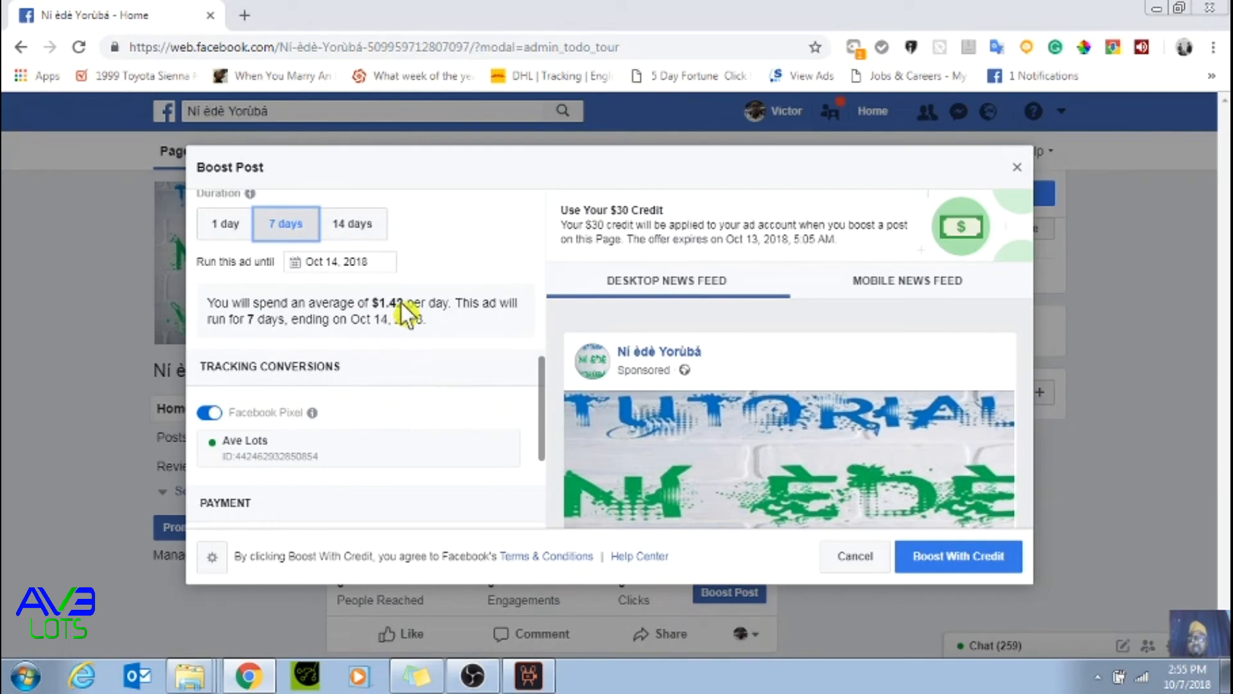
- Set the boost's duration to 14 days and check the payment, budget and audience sections
click(360, 234)
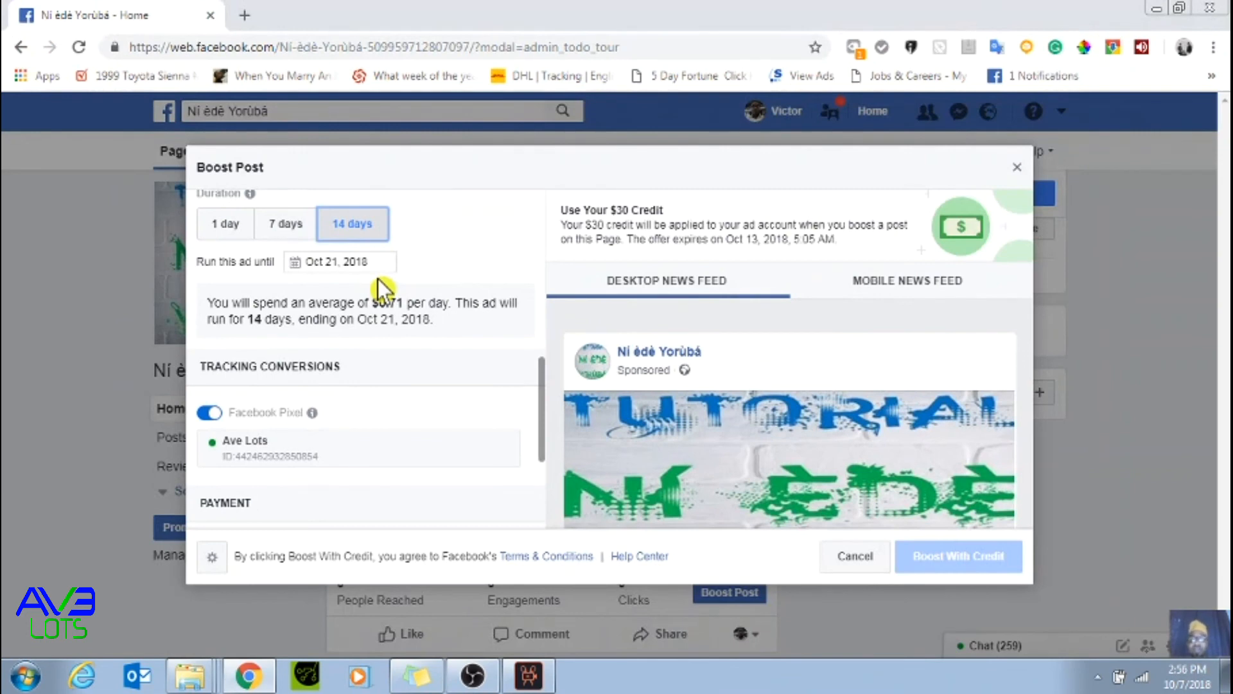
scroll(329, 491, down, 3)
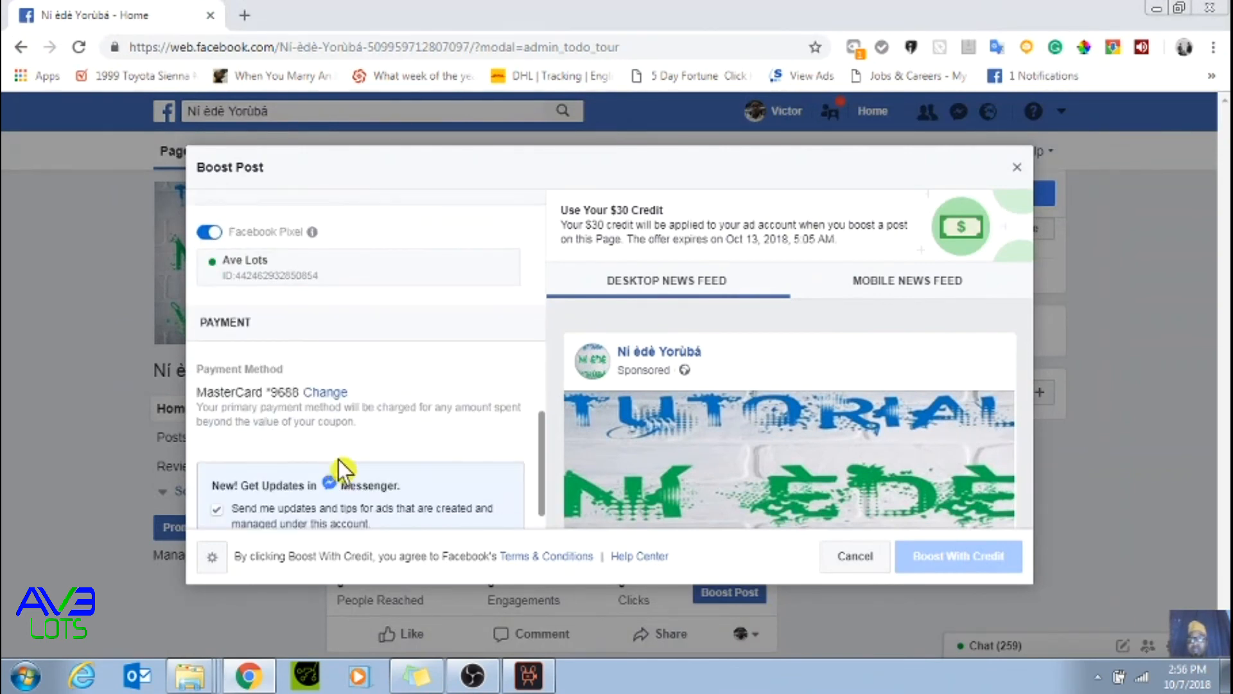
scroll(341, 469, down, 1)
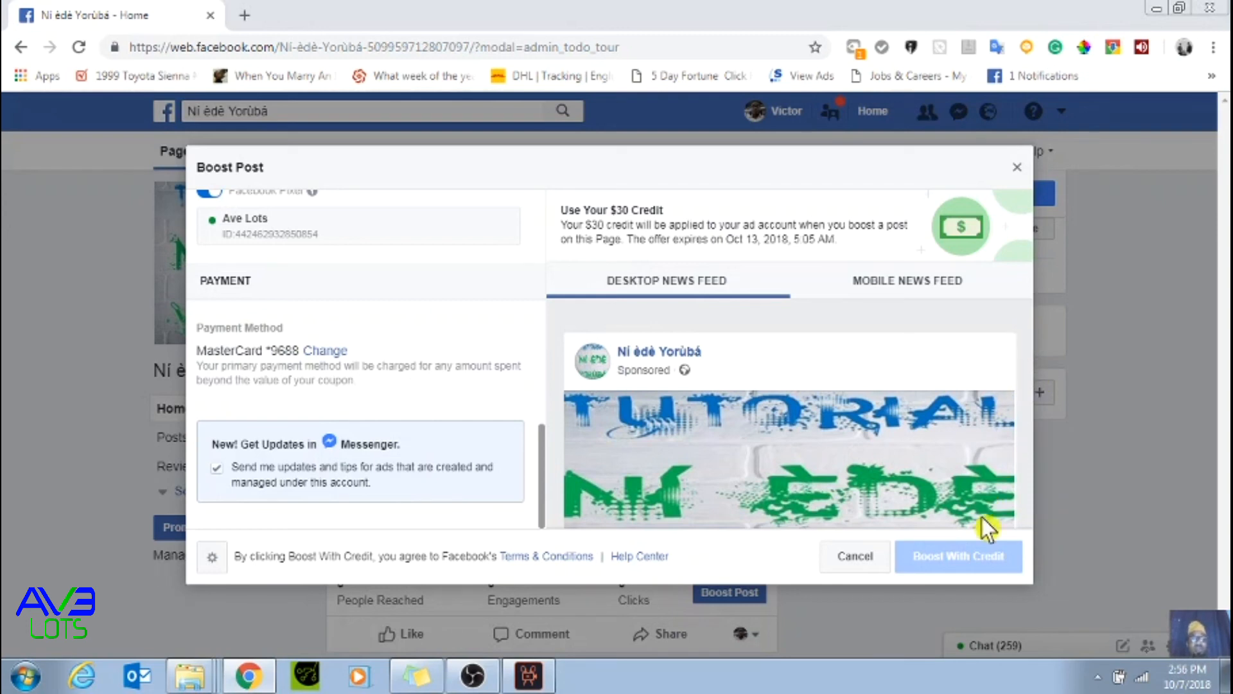
scroll(542, 487, up, 10)
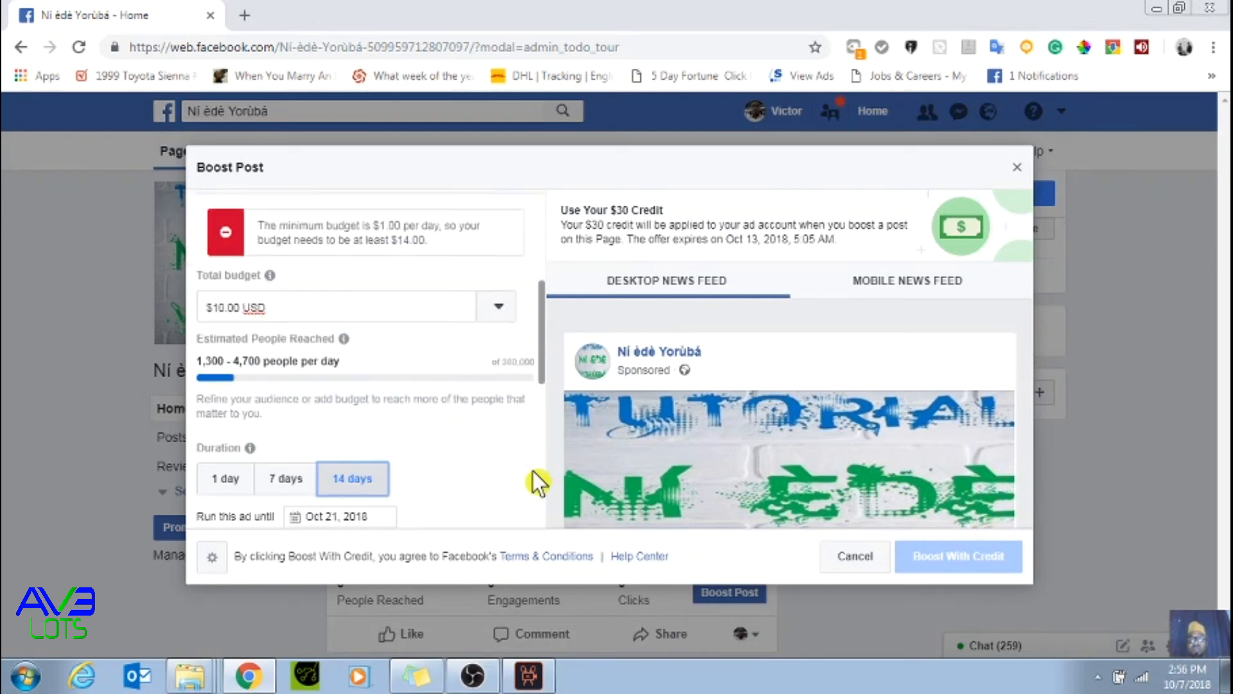
scroll(538, 481, up, 1)
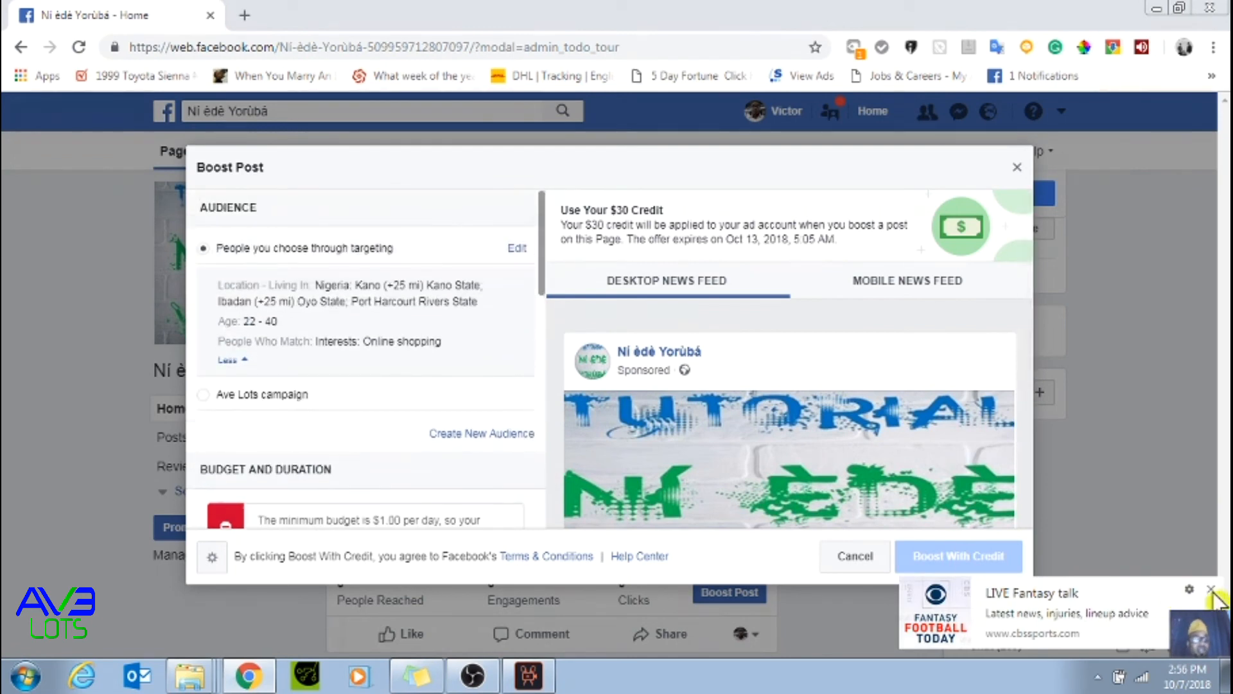
scroll(710, 473, down, 2)
scroll(711, 471, up, 2)
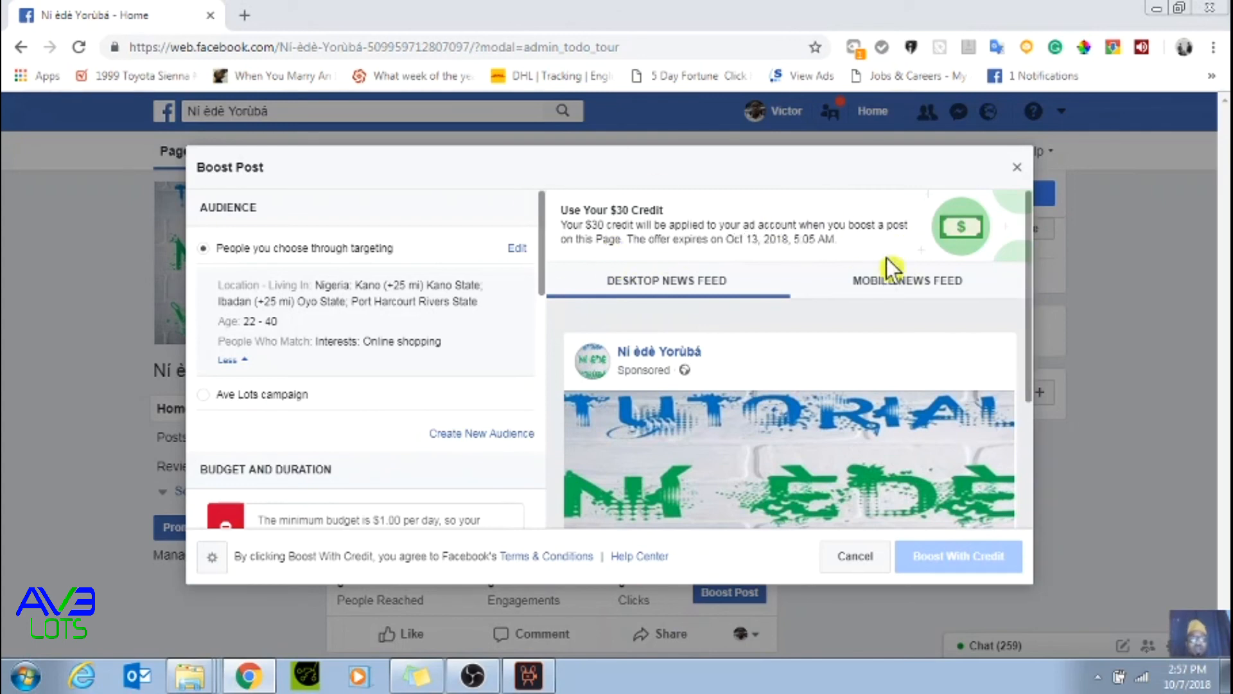
- Examine the full desktop news feed preview of the boosted post, from the page name down to the call button
scroll(758, 350, down, 2)
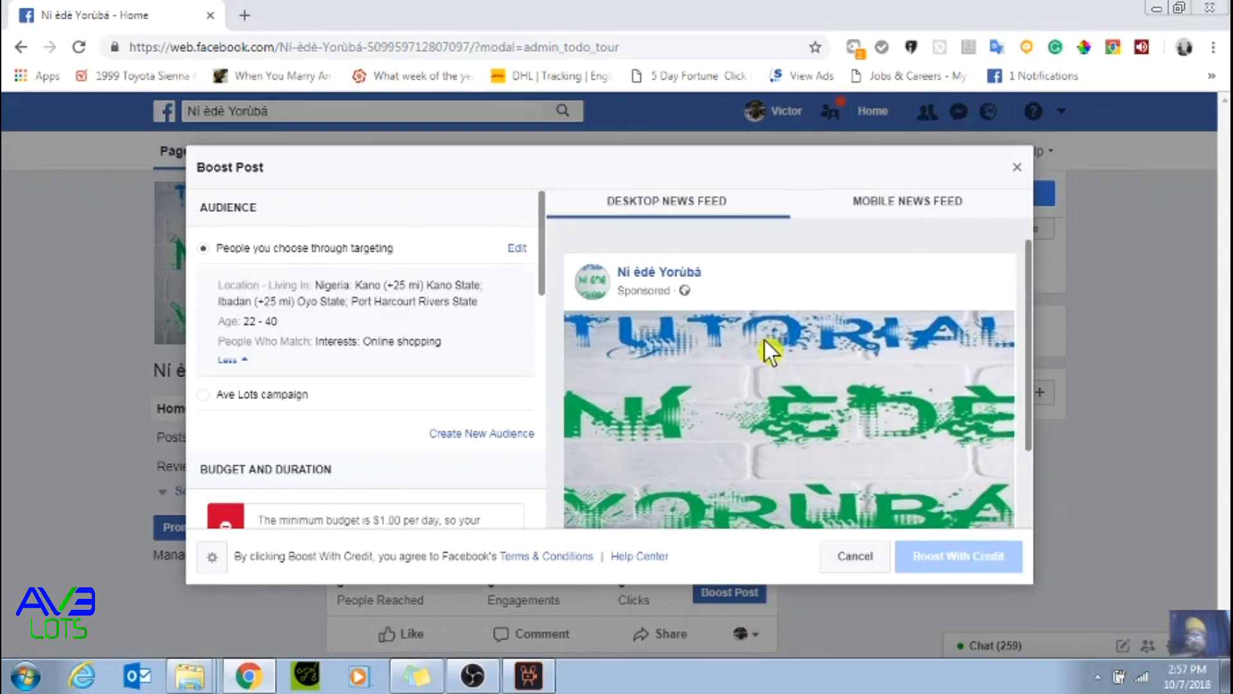
scroll(769, 350, up, 2)
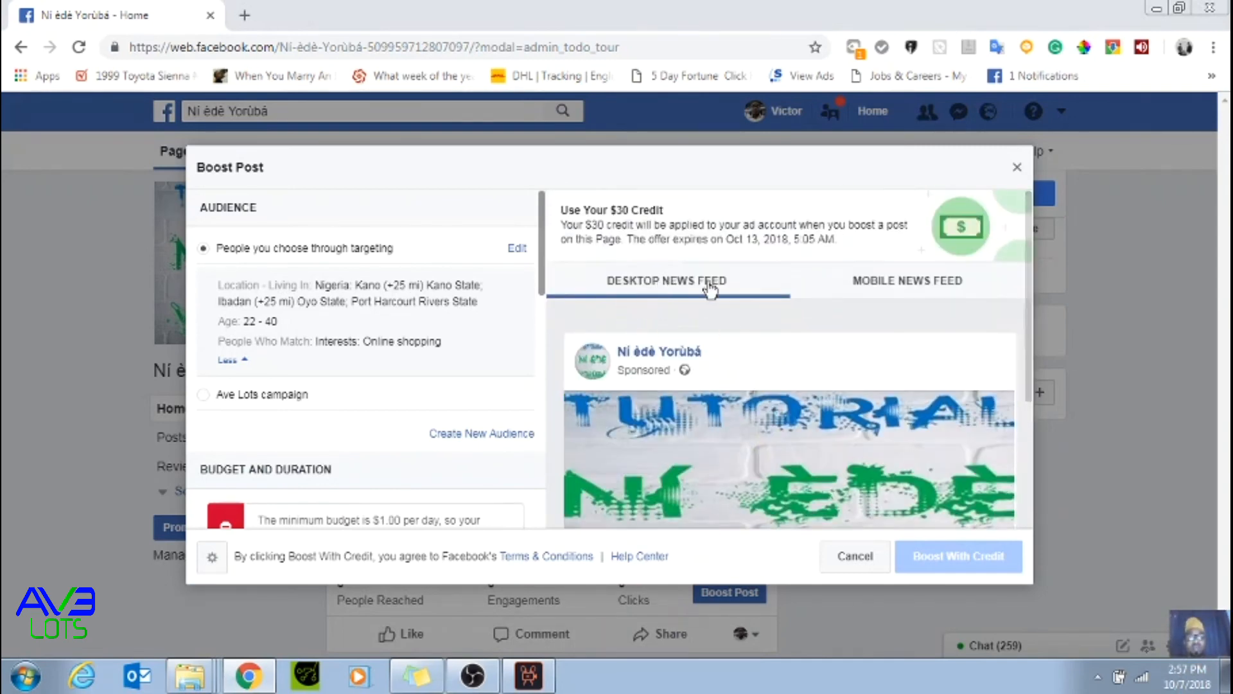
scroll(745, 357, down, 3)
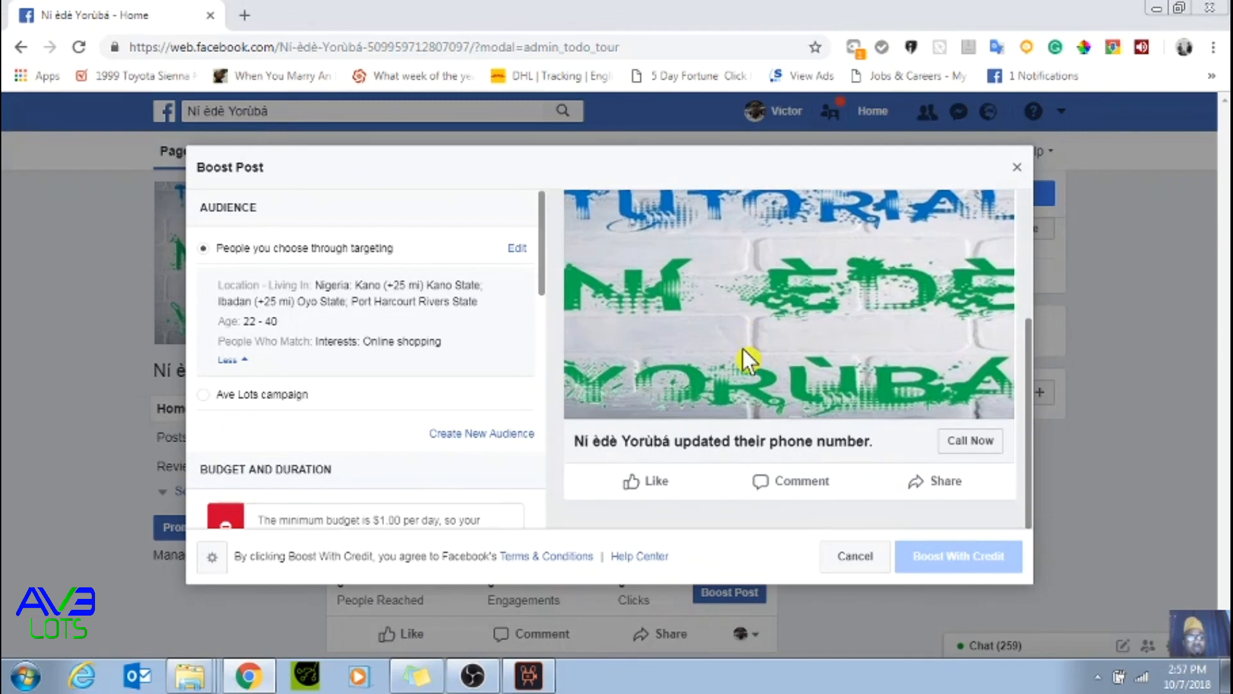
scroll(745, 360, up, 3)
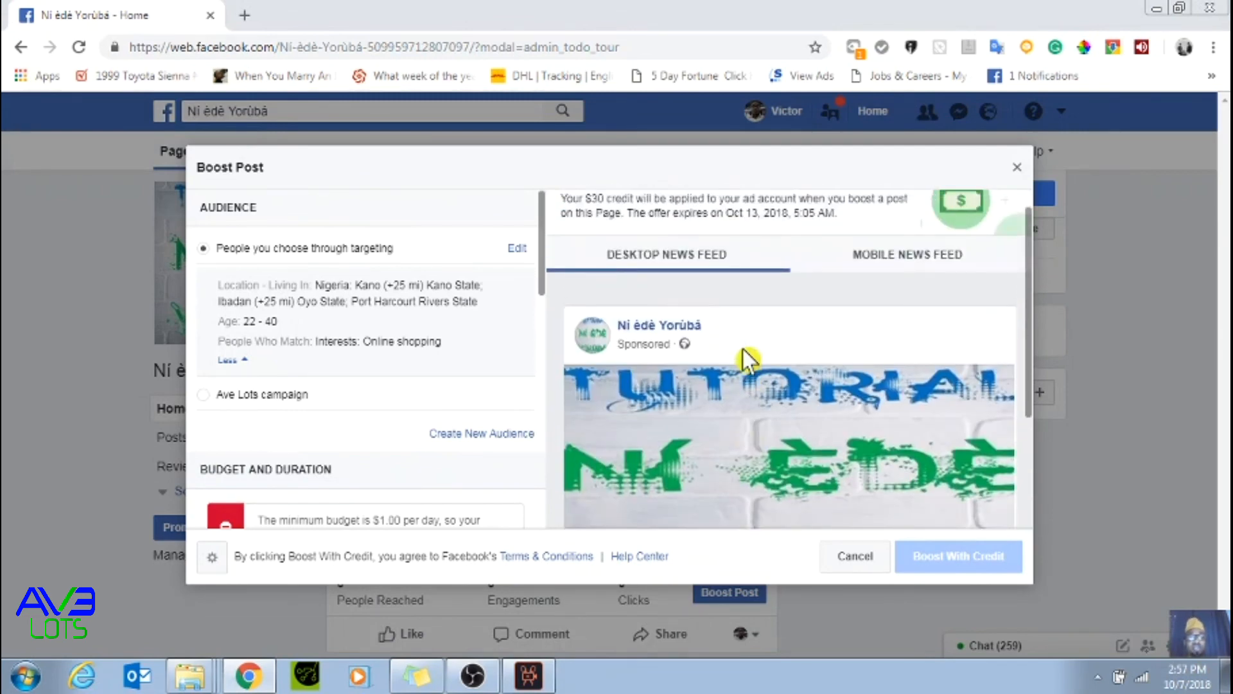
scroll(748, 353, down, 3)
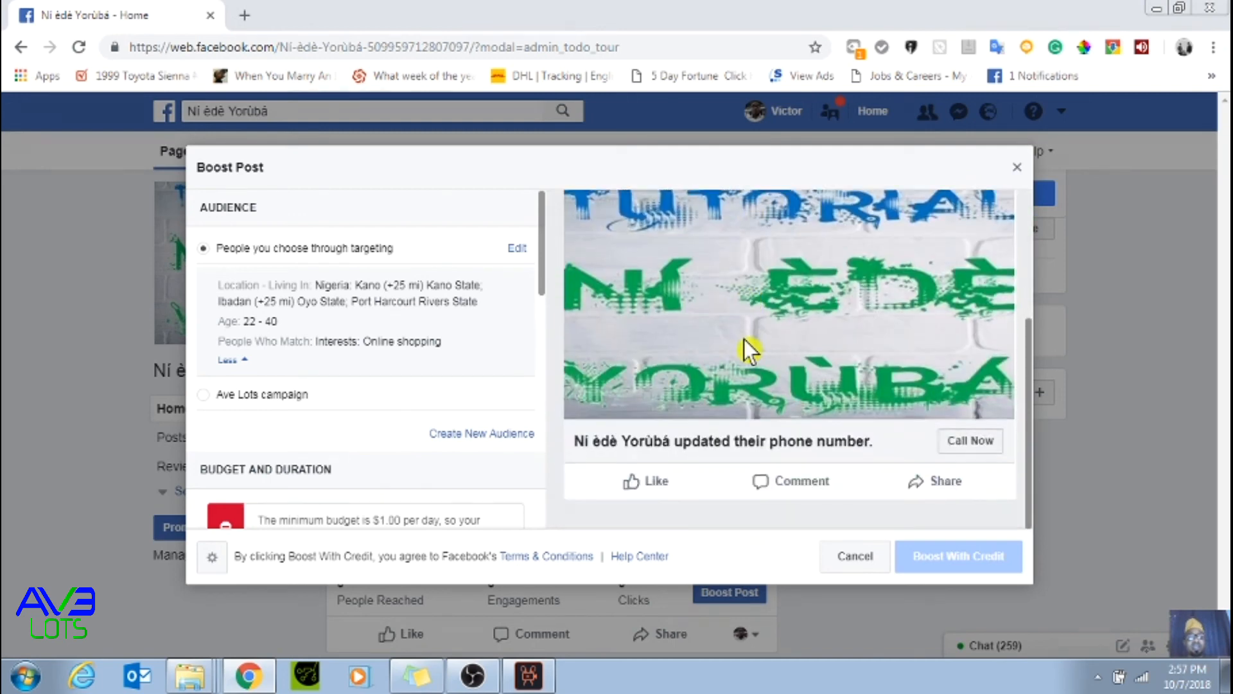
scroll(745, 350, up, 3)
scroll(814, 403, down, 2)
scroll(815, 402, up, 2)
- Display the mobile news feed preview of the boosted post and examine its layout
click(899, 282)
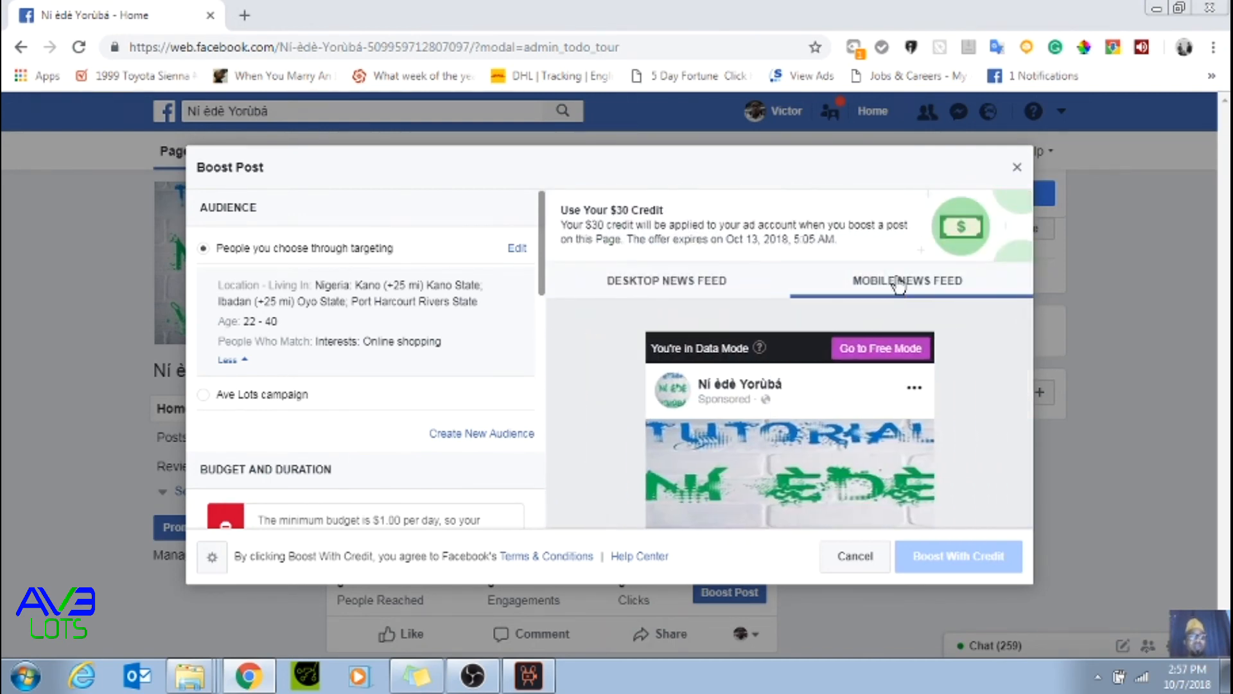
scroll(835, 440, down, 2)
scroll(835, 440, up, 2)
scroll(983, 345, down, 2)
scroll(983, 345, up, 1)
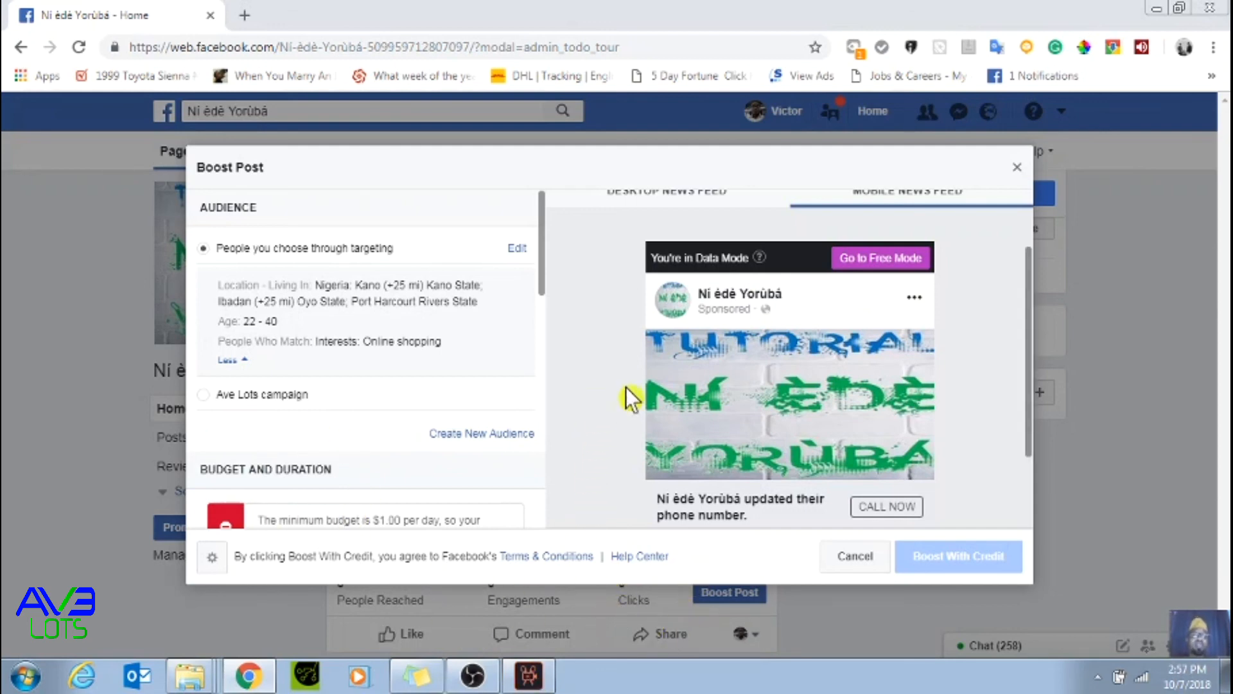
- Compare the desktop news feed preview with the mobile one and view the mobile version down to its end
click(674, 196)
scroll(723, 325, up, 2)
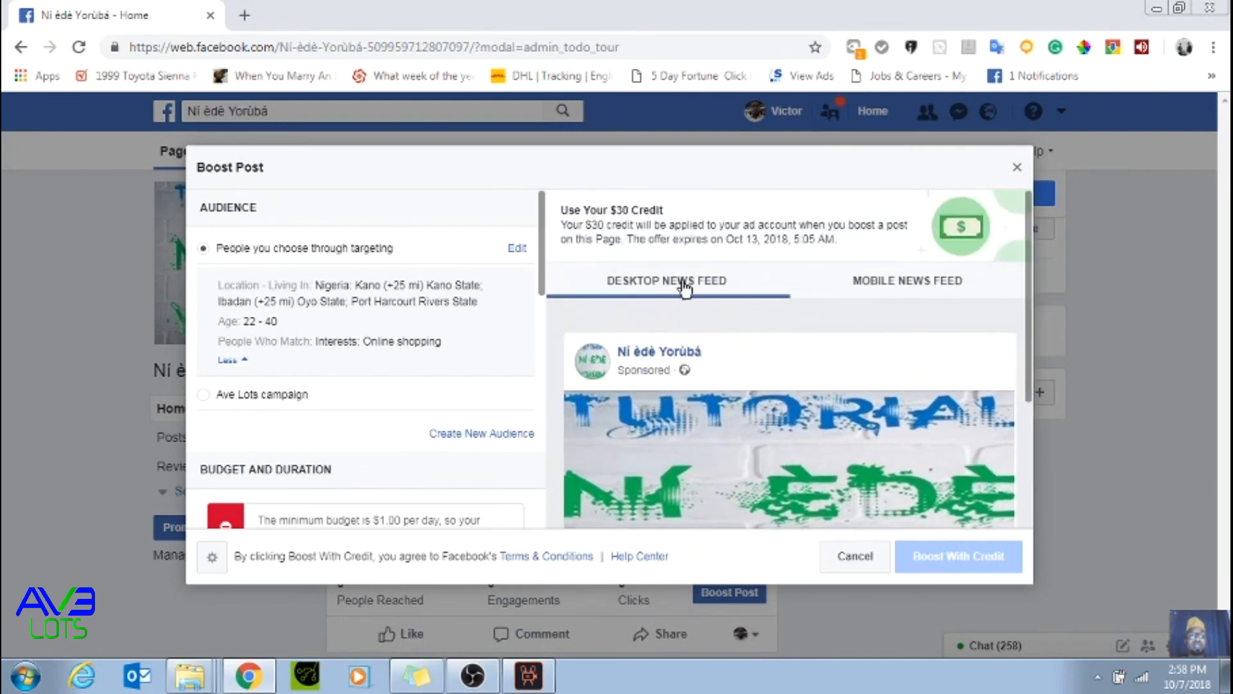
click(909, 281)
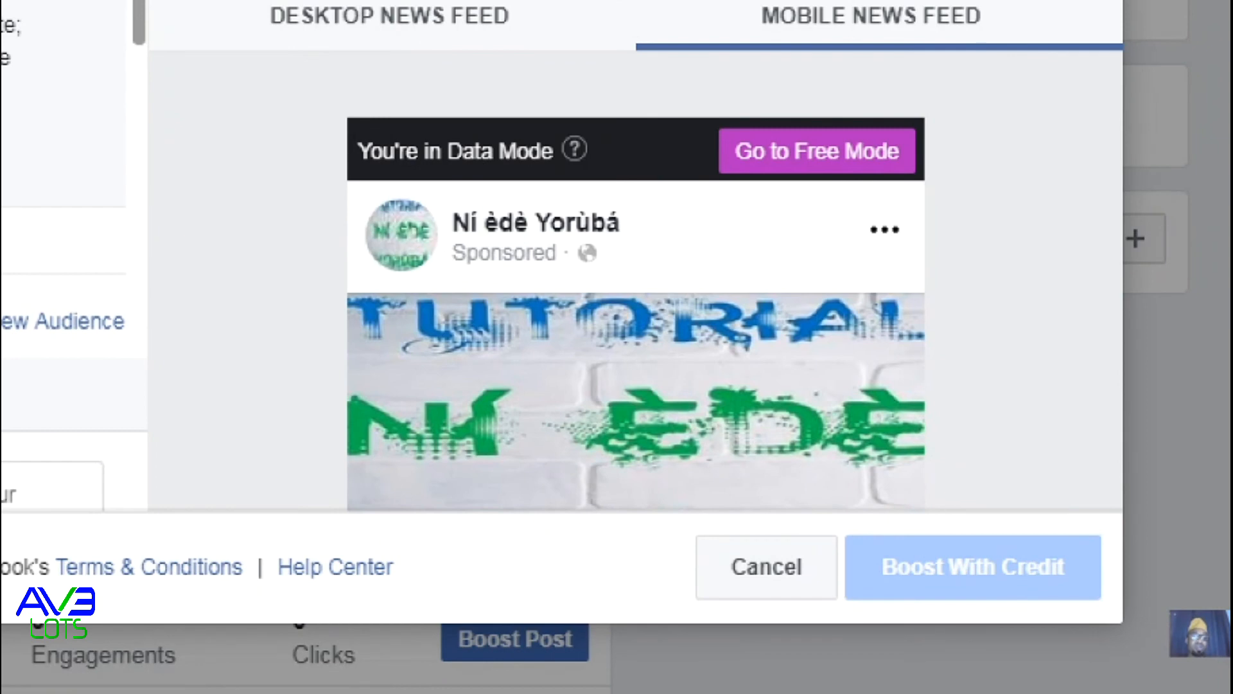
click(944, 545)
mouse_move(841, 526)
mouse_down()
mouse_move(1025, 633)
mouse_move(1144, 476)
mouse_up()
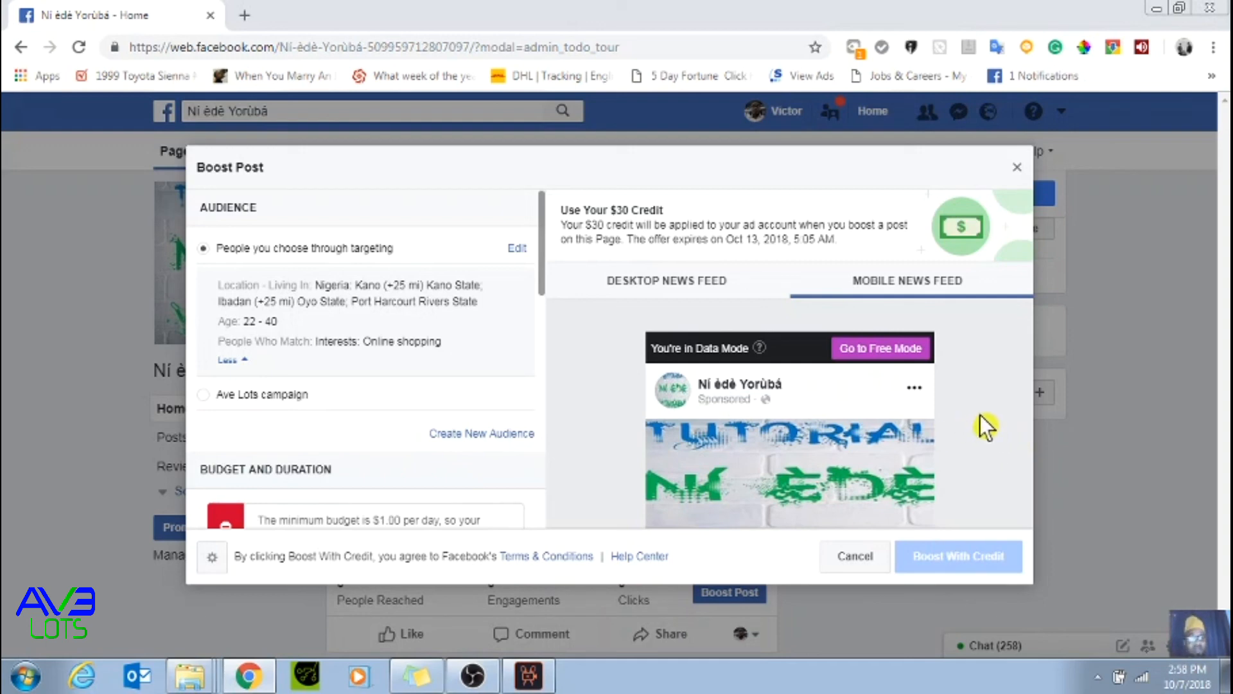
scroll(982, 404, down, 3)
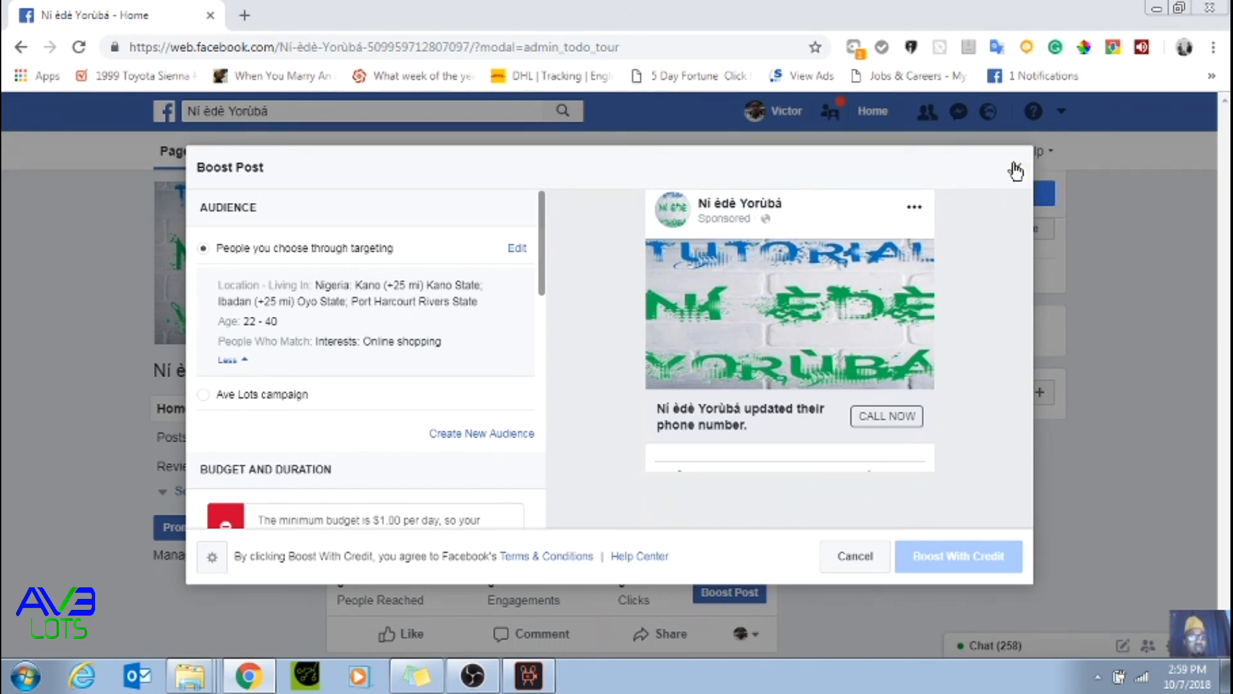
- Leave the post boost without publishing it and confirm cancelling the ad
click(1015, 171)
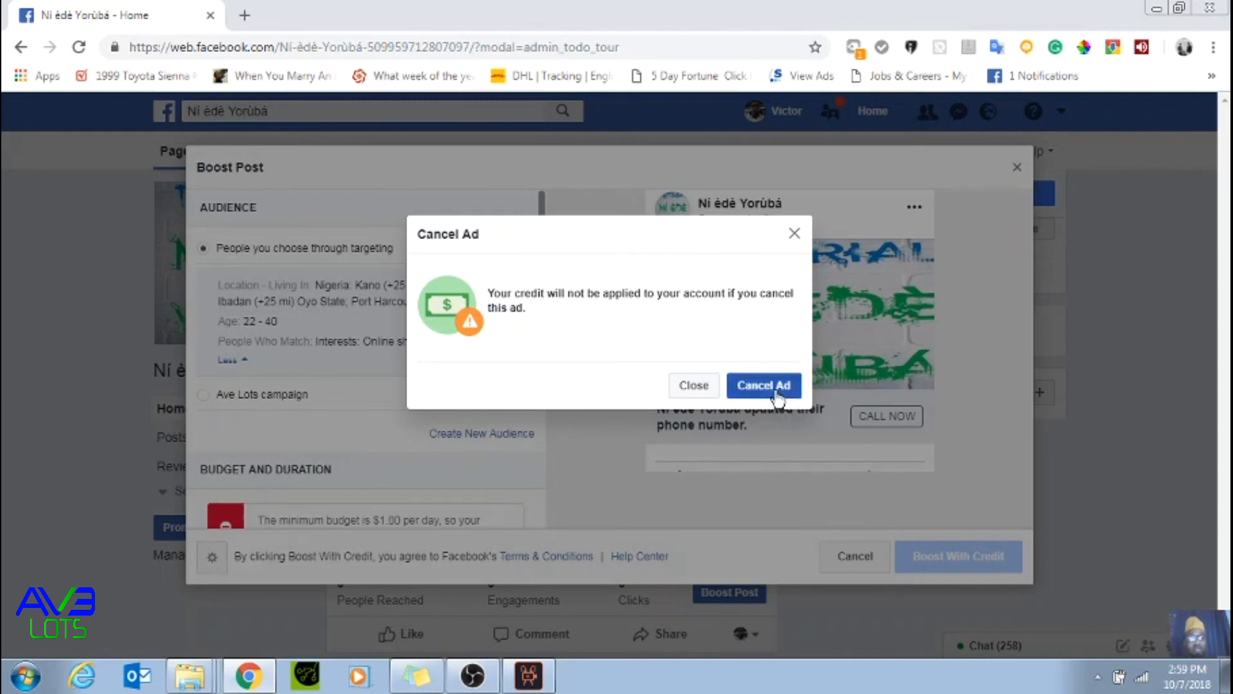
click(787, 390)
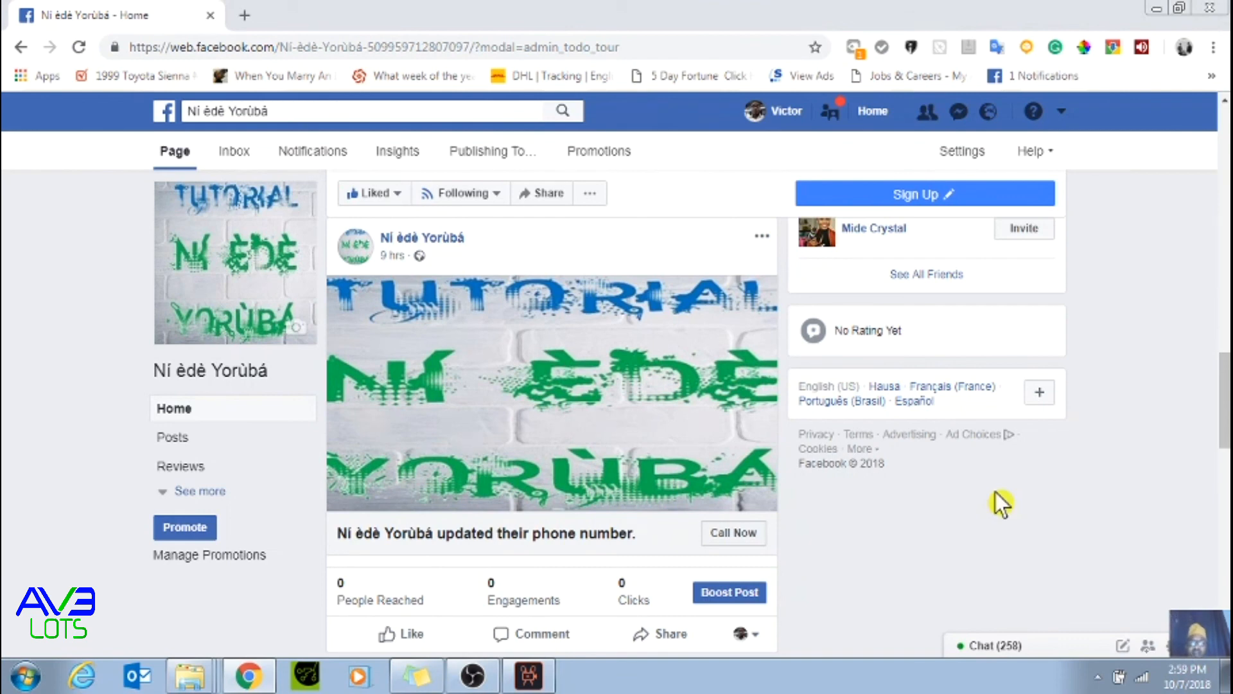
- Look through the page's posts that can be boosted and minimize the browser window
scroll(867, 557, down, 1)
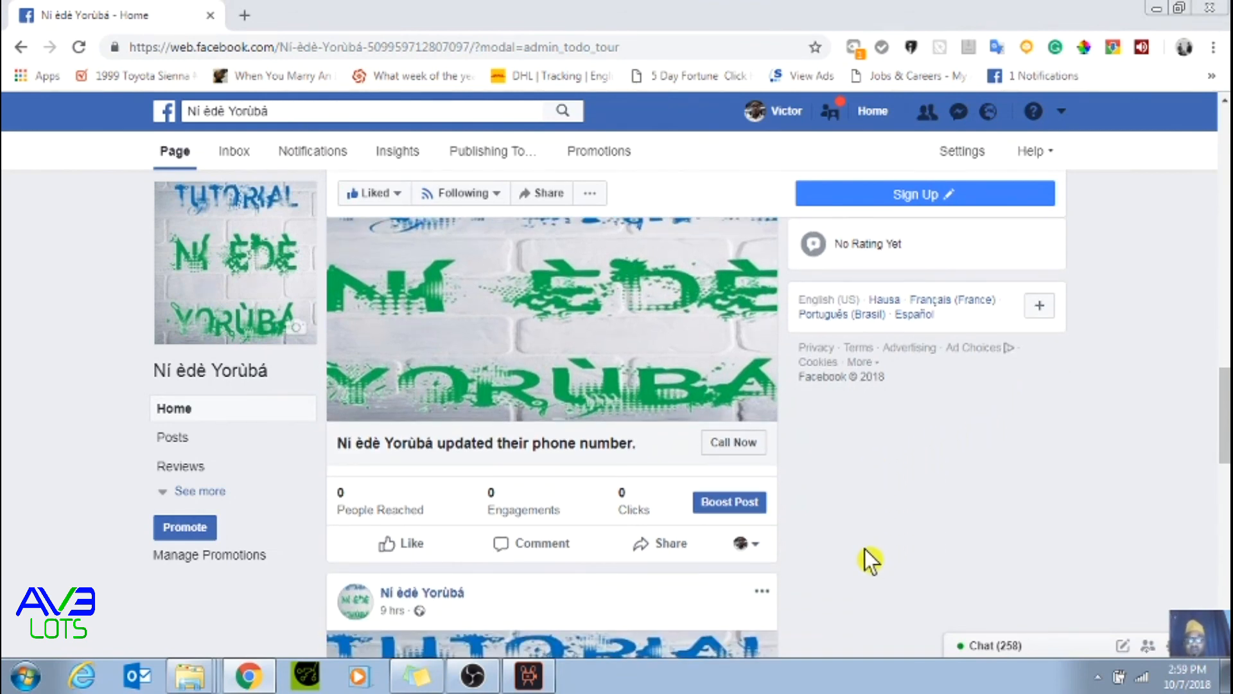
scroll(867, 558, down, 3)
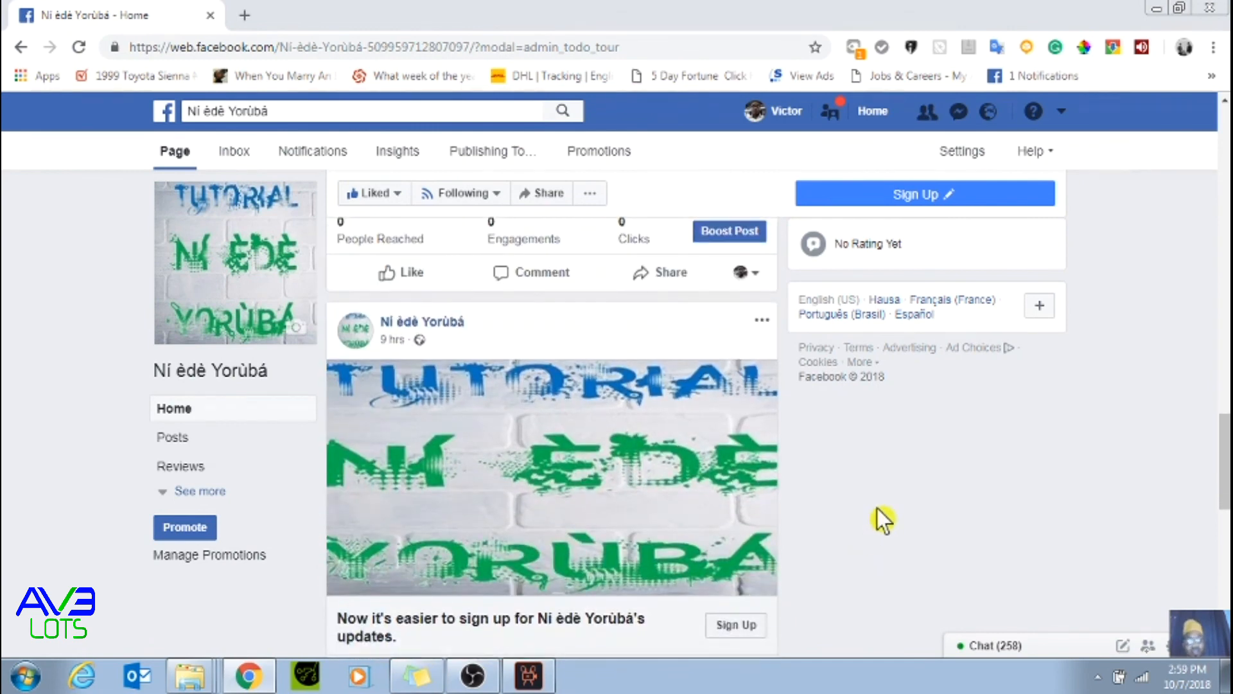
scroll(849, 524, up, 1)
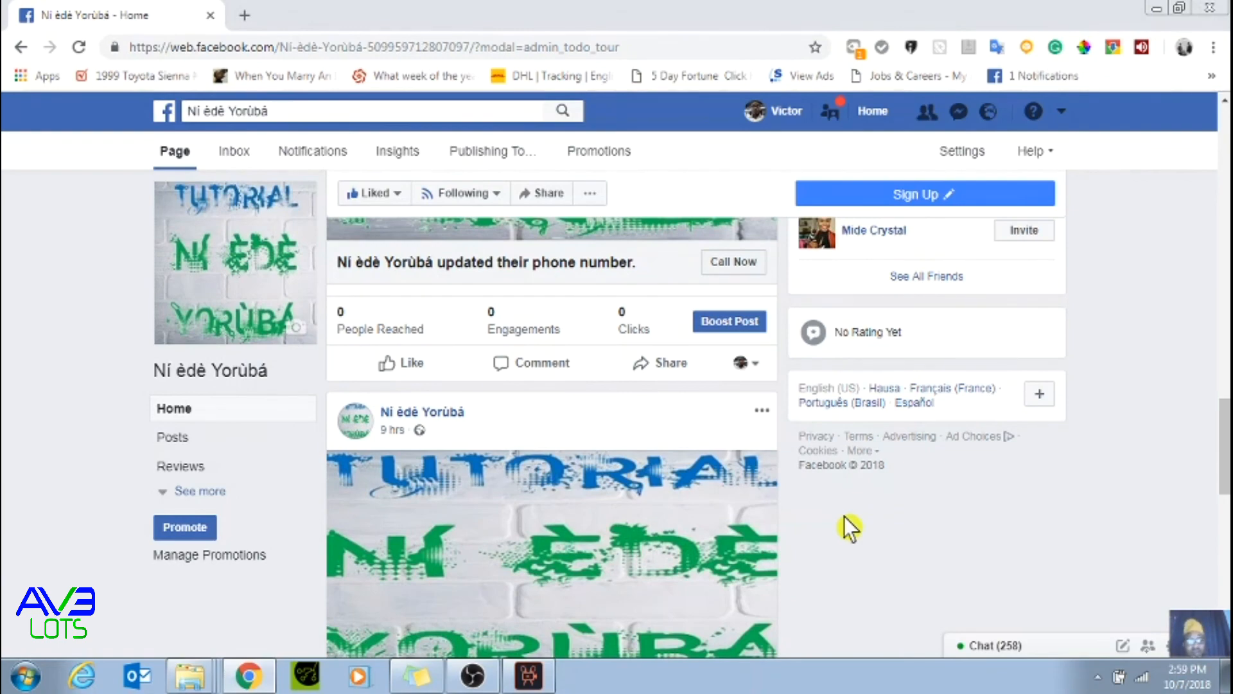
scroll(851, 528, down, 1)
scroll(851, 528, down, 1)
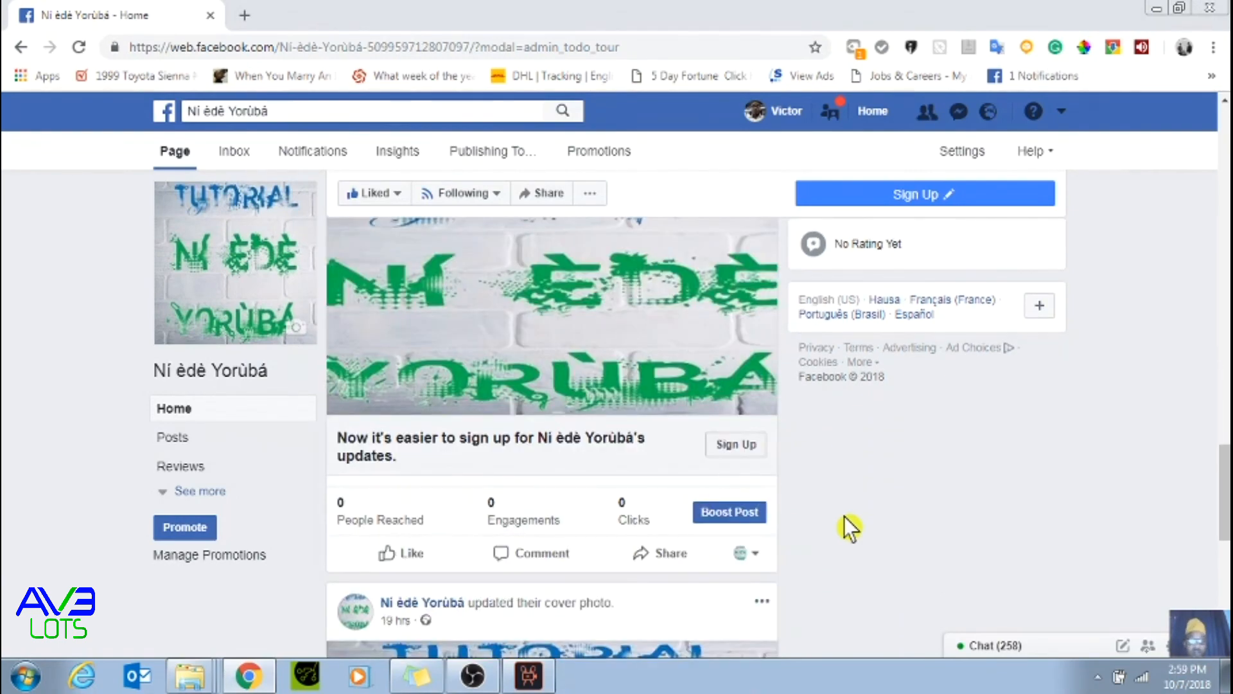
scroll(851, 528, down, 4)
scroll(852, 525, up, 5)
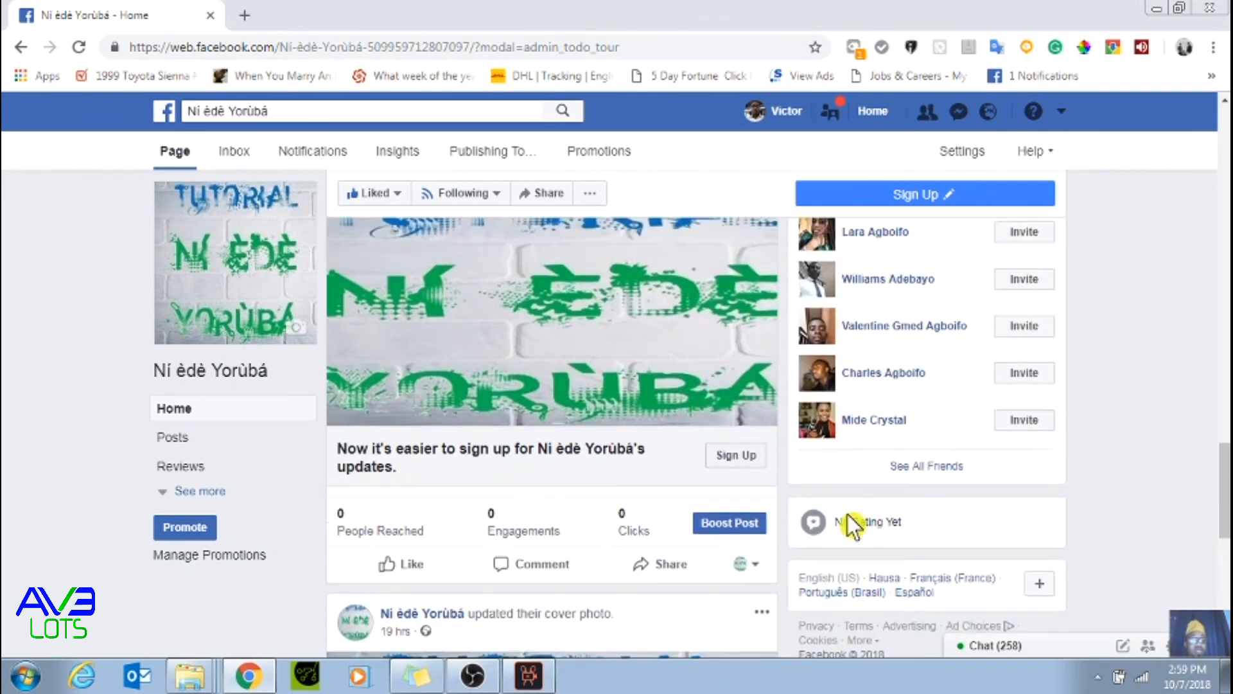
scroll(854, 523, down, 4)
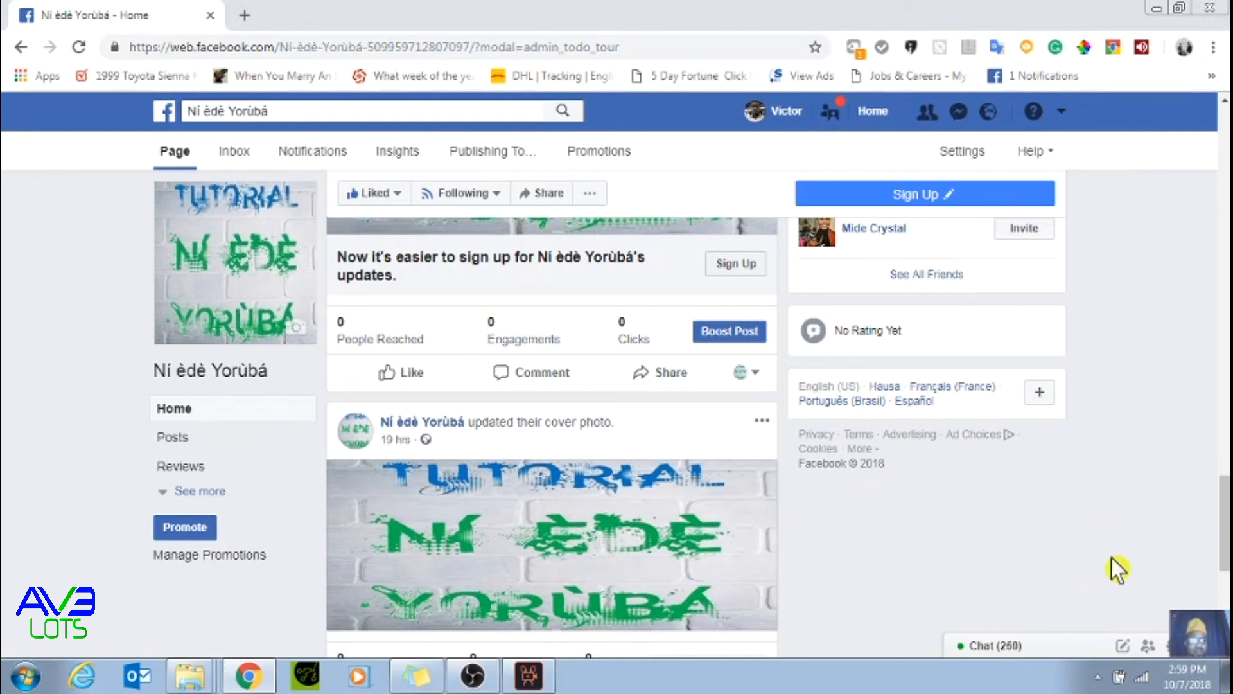
click(1156, 10)
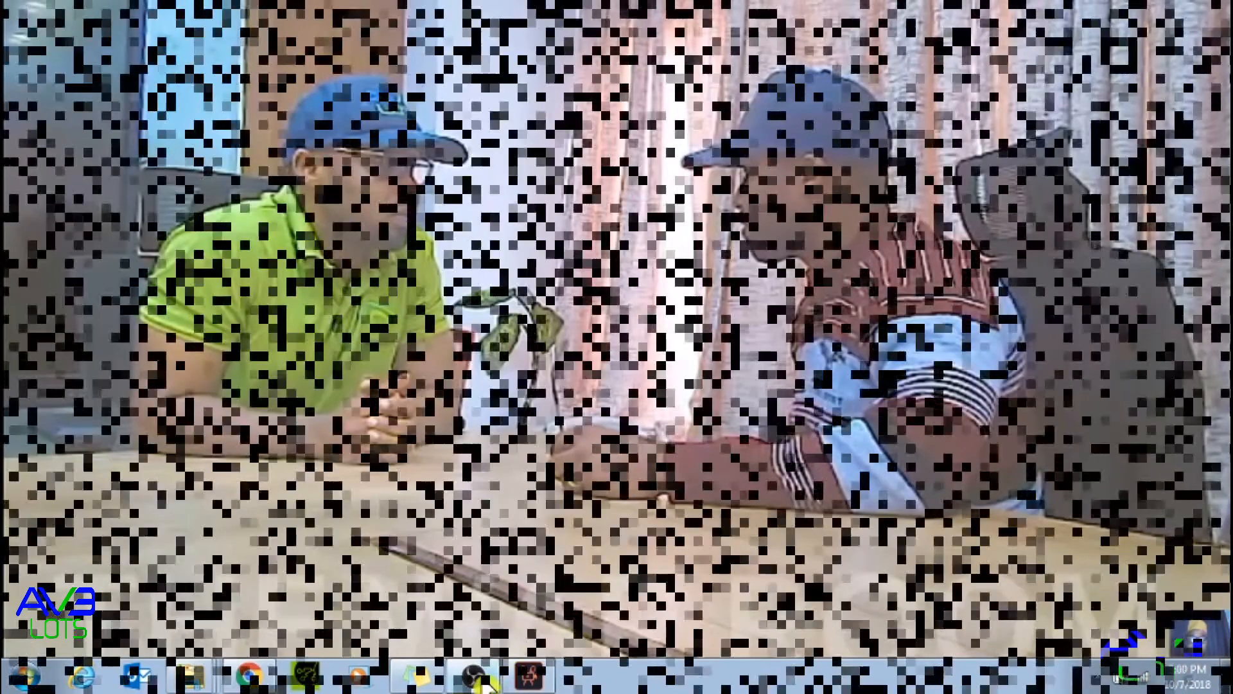